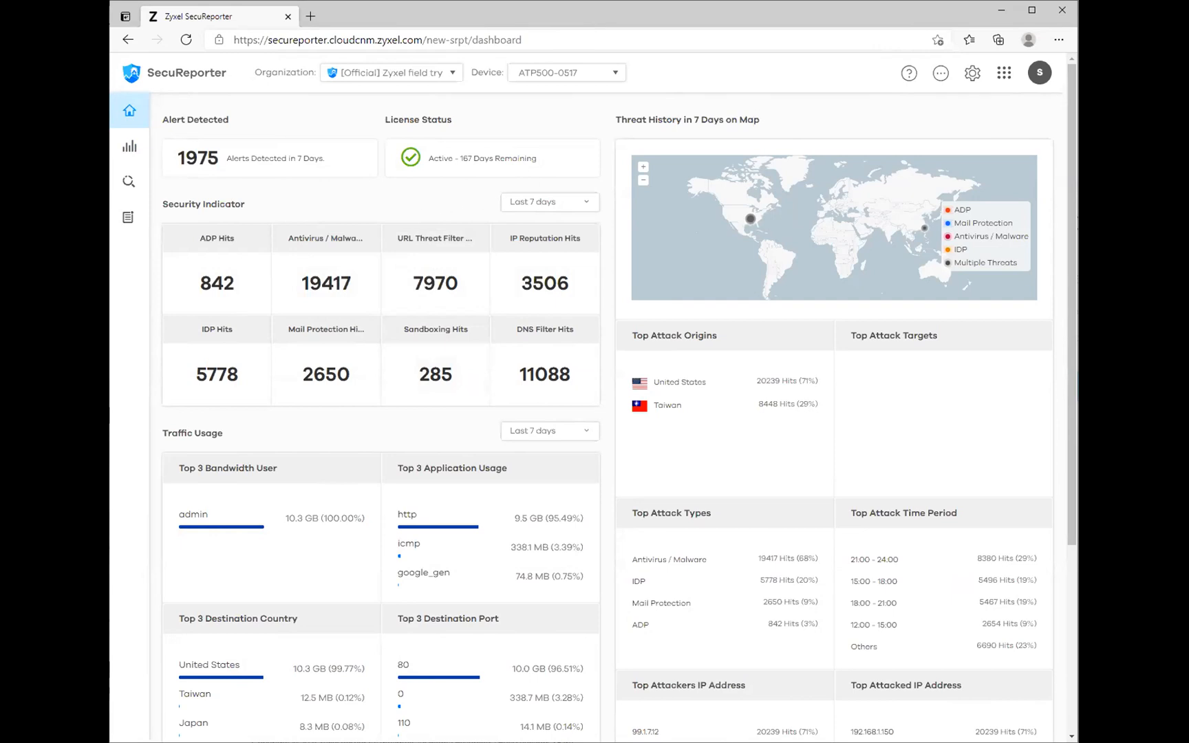
- Open the Security Indicator analysis, switch through its IP Reputation and IDP categories, and reload the page
mouse_move(125, 148)
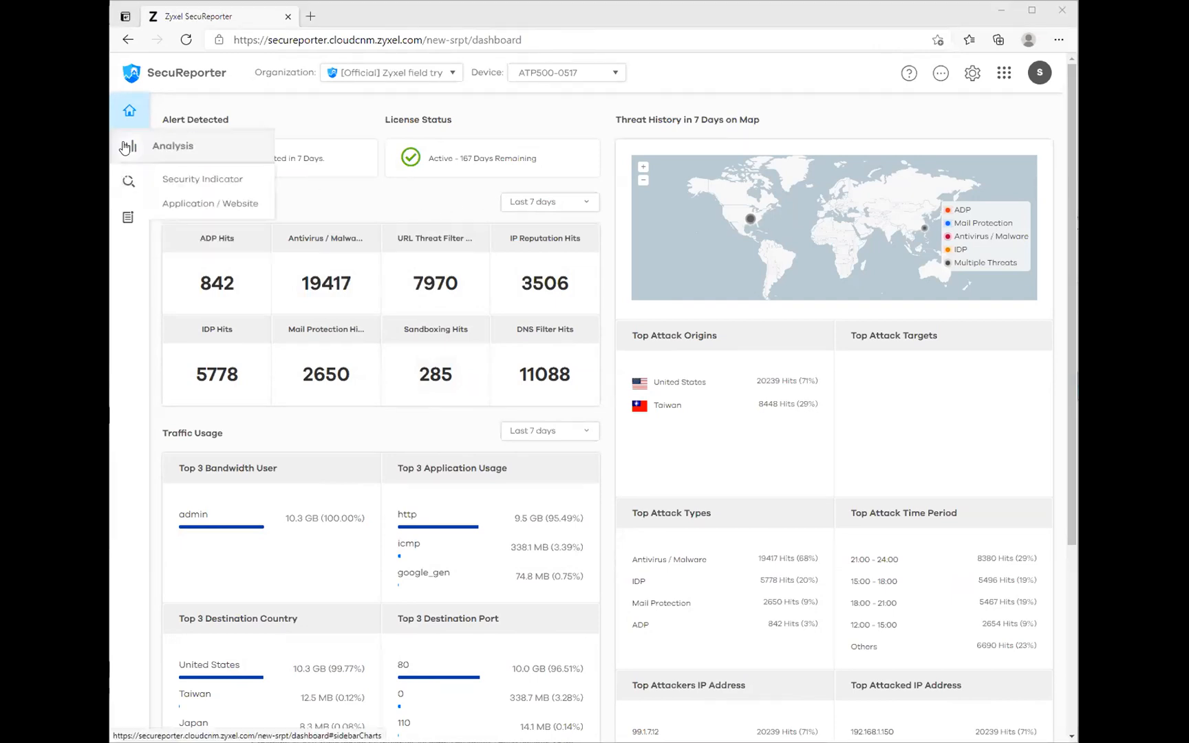
click(190, 181)
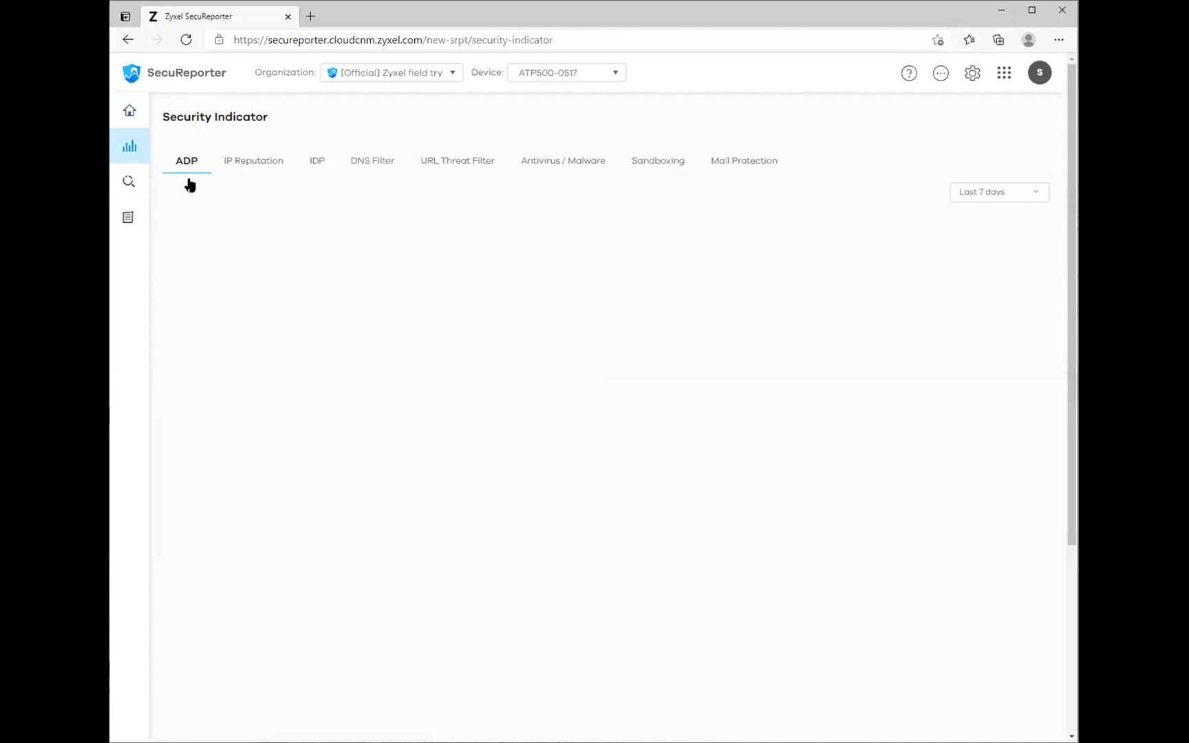
scroll(250, 234, down, 3)
scroll(210, 159, up, 3)
click(253, 165)
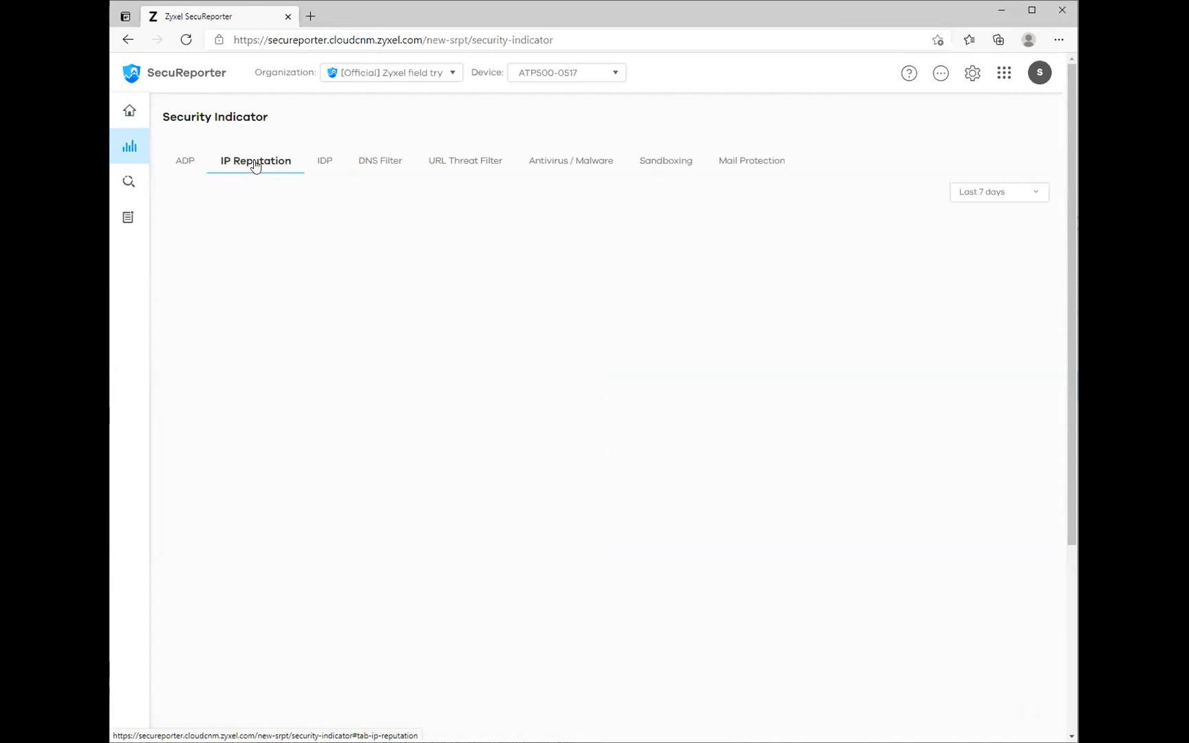
click(329, 165)
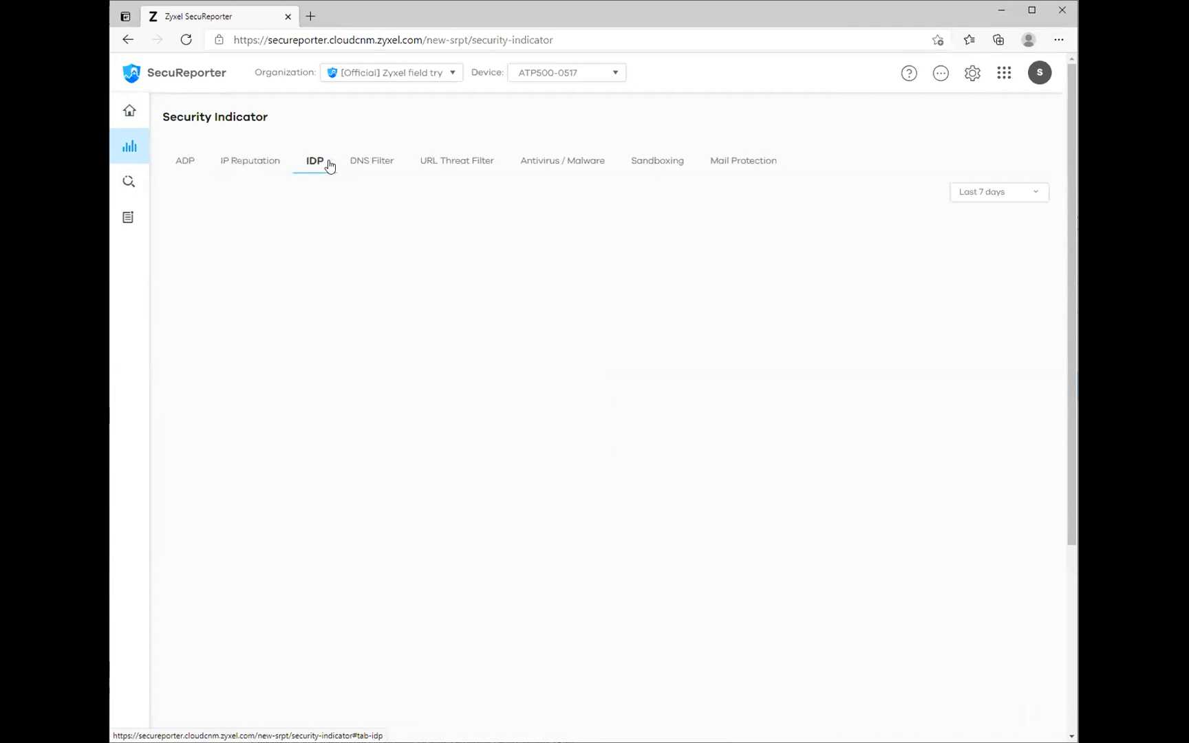
click(369, 43)
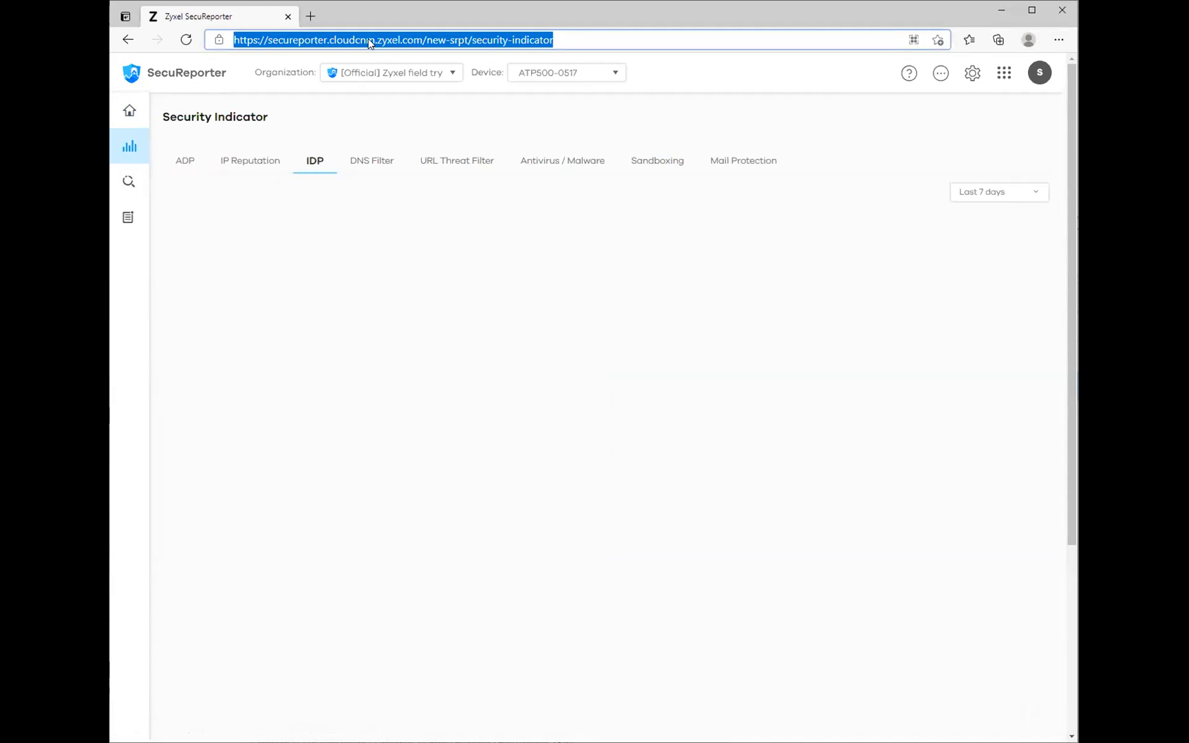
key(Return)
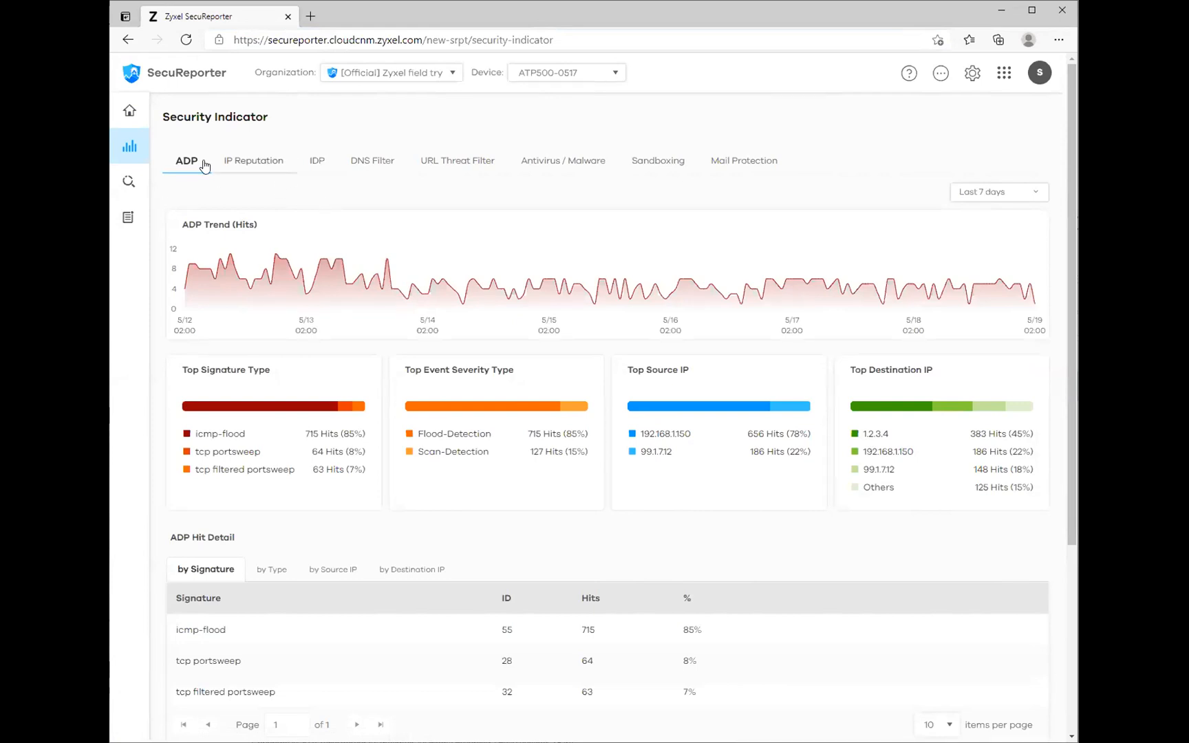
- Examine the ADP trend and its hit detail by type, source IP and destination IP
mouse_move(185, 289)
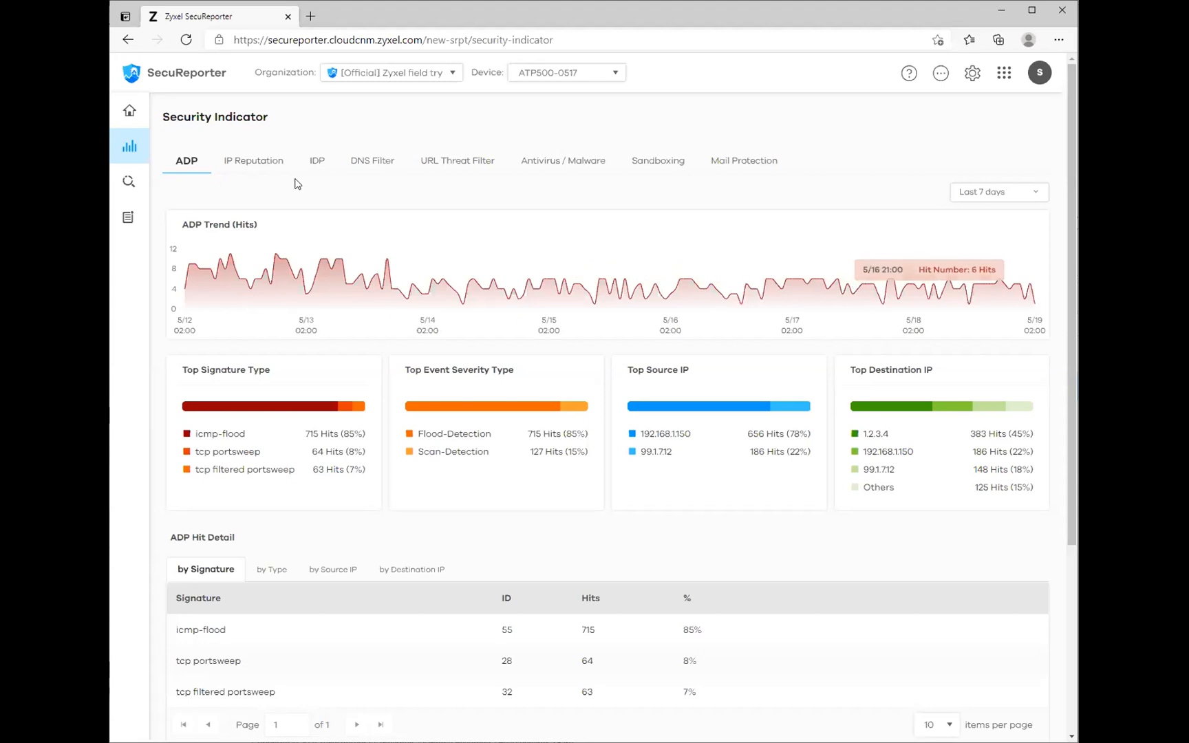
scroll(327, 210, down, 2)
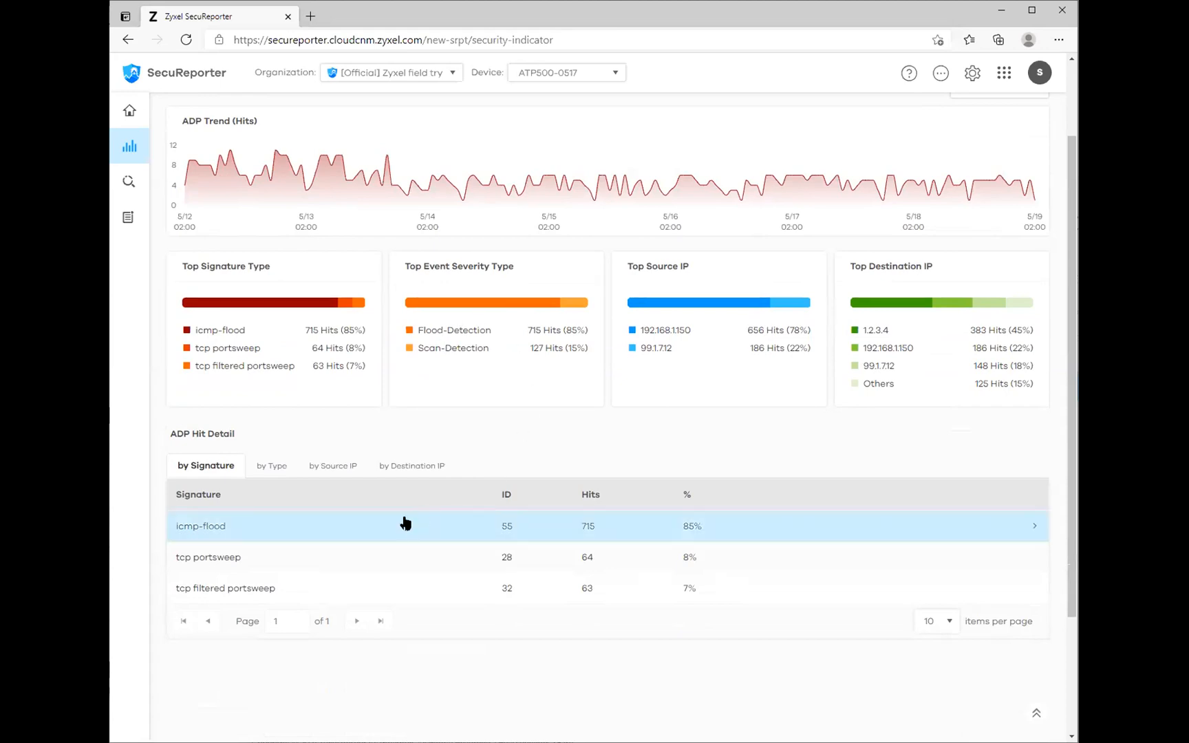
click(259, 472)
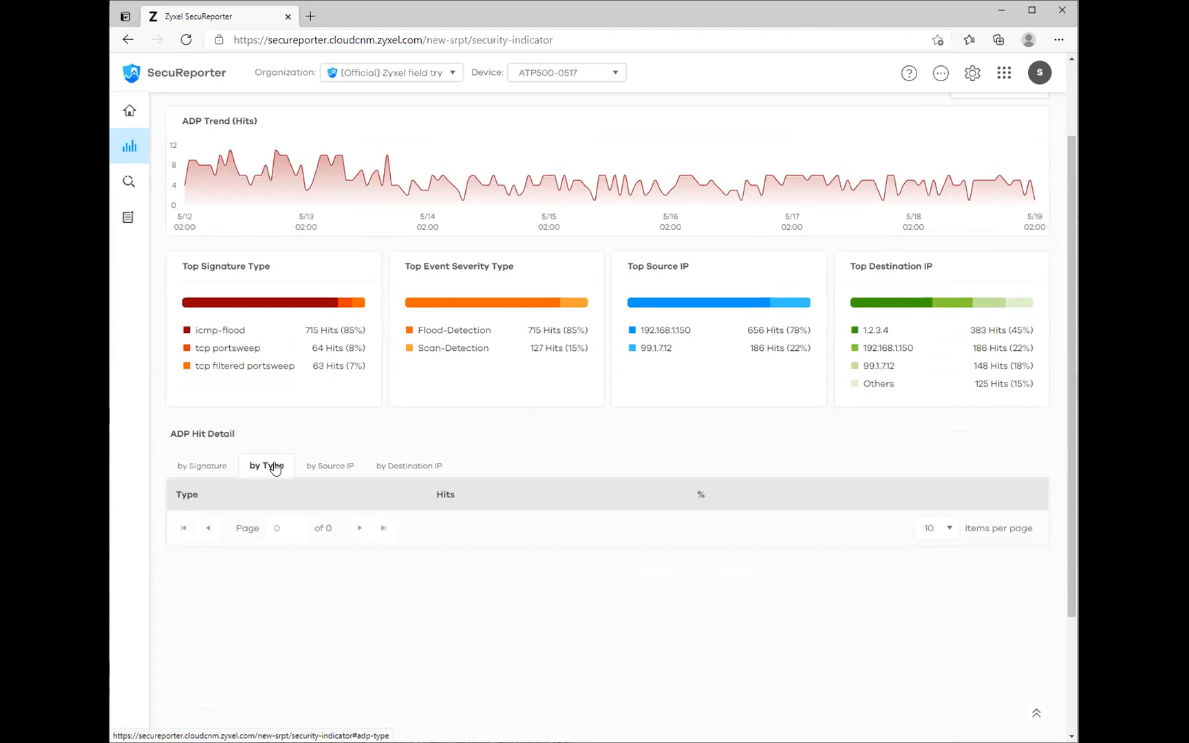
click(329, 467)
click(410, 467)
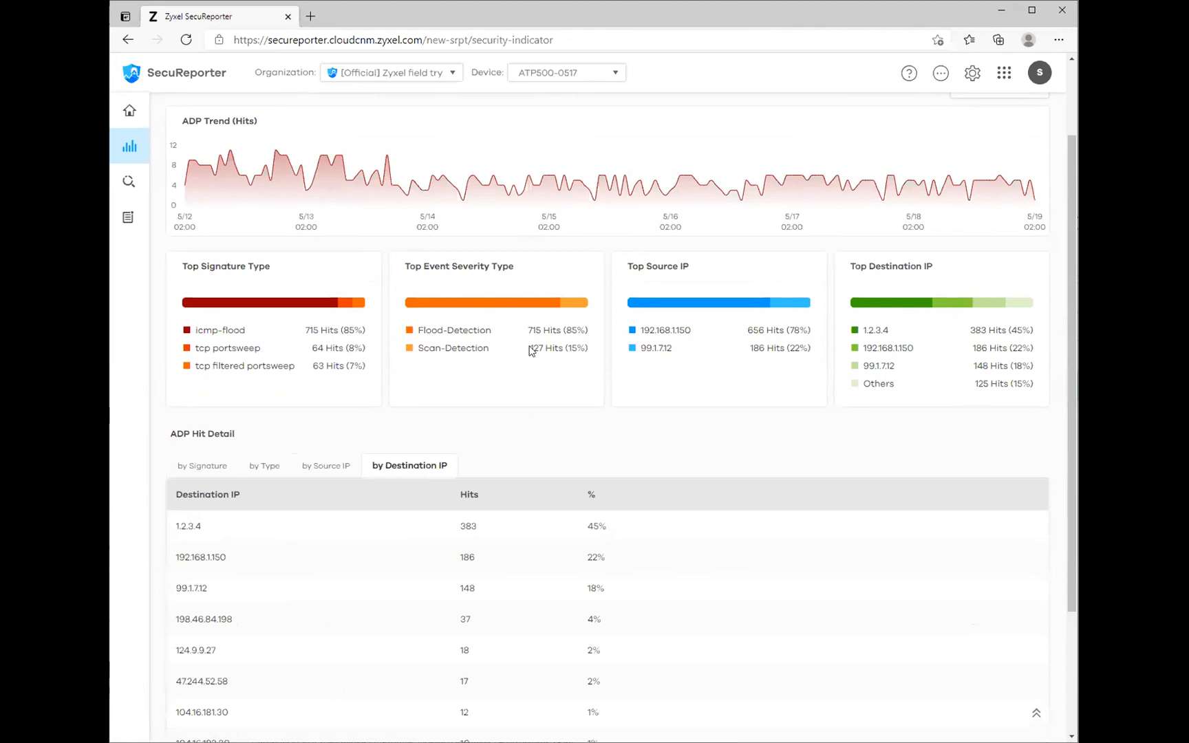
scroll(311, 523, down, 3)
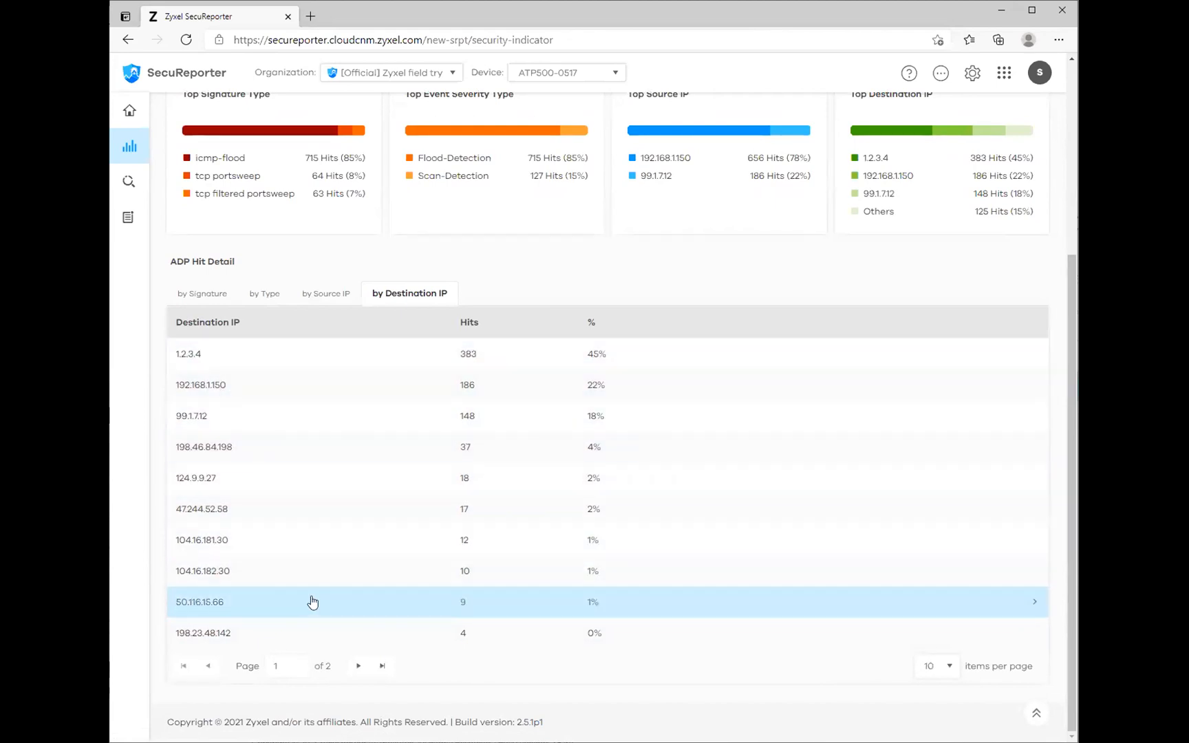
scroll(313, 605, up, 4)
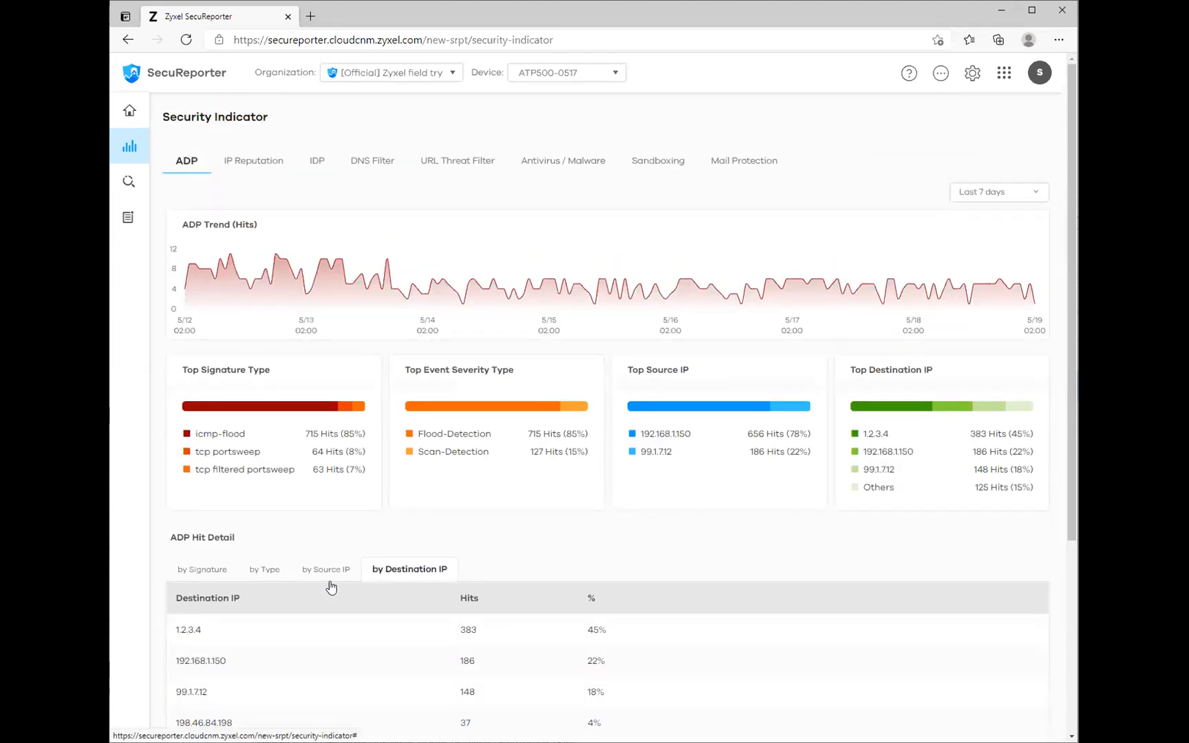
- Review the IP Reputation statistics and their hit detail by source IP and destination IP
click(248, 162)
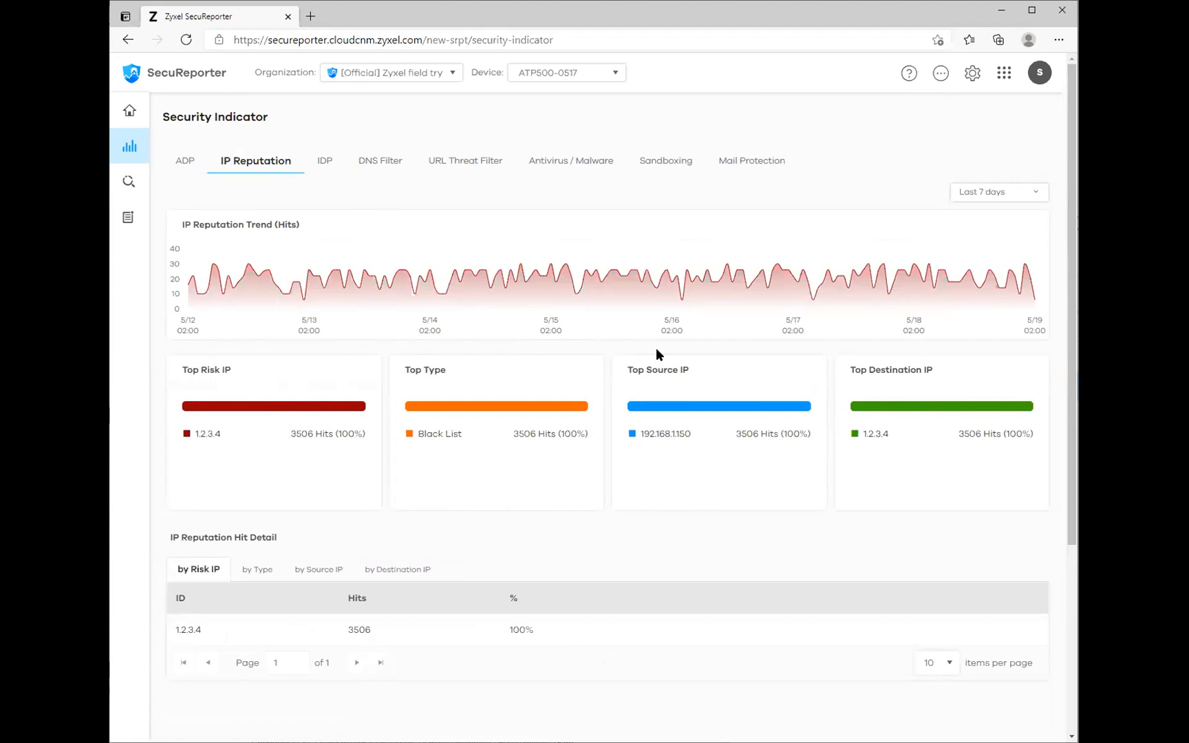
scroll(409, 376, down, 3)
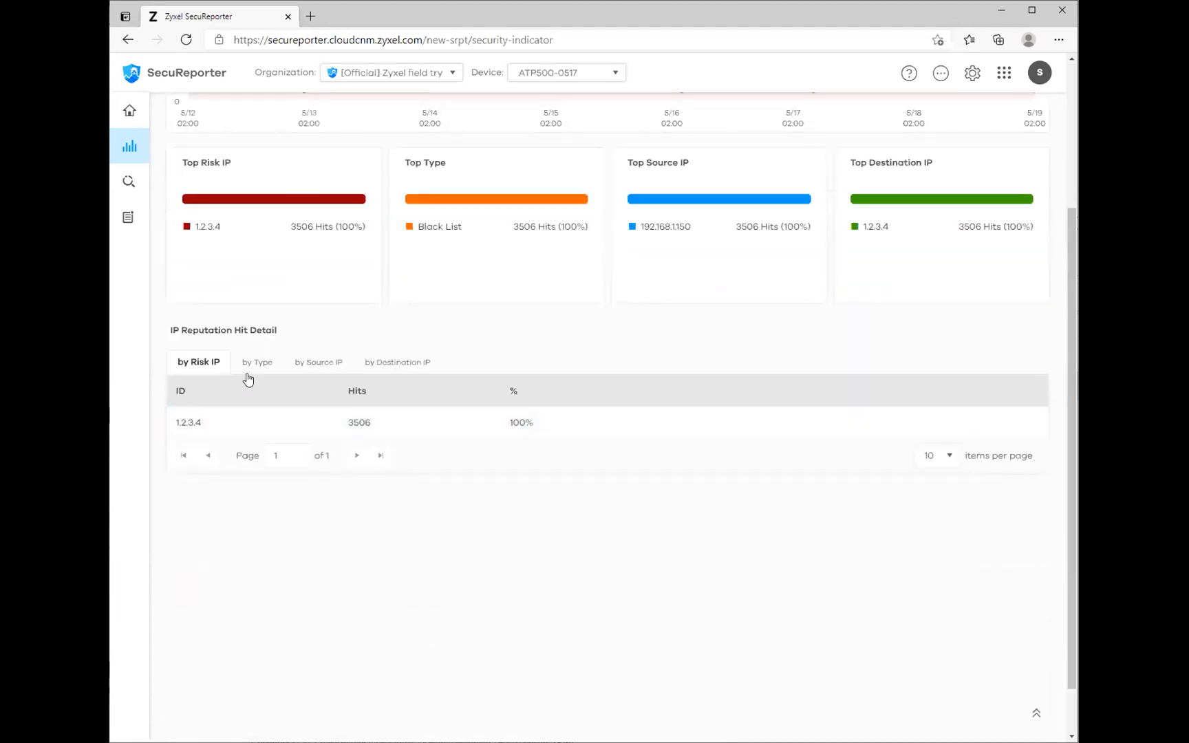
click(324, 363)
click(393, 369)
click(323, 364)
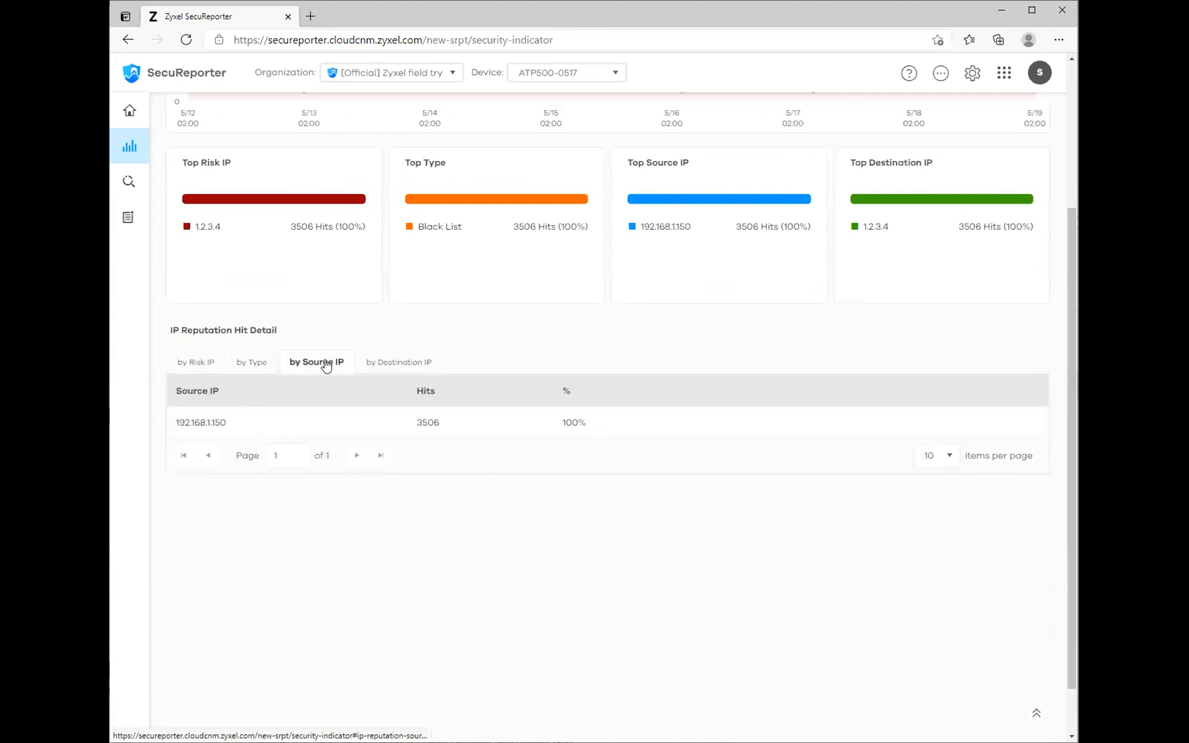
scroll(492, 381, up, 3)
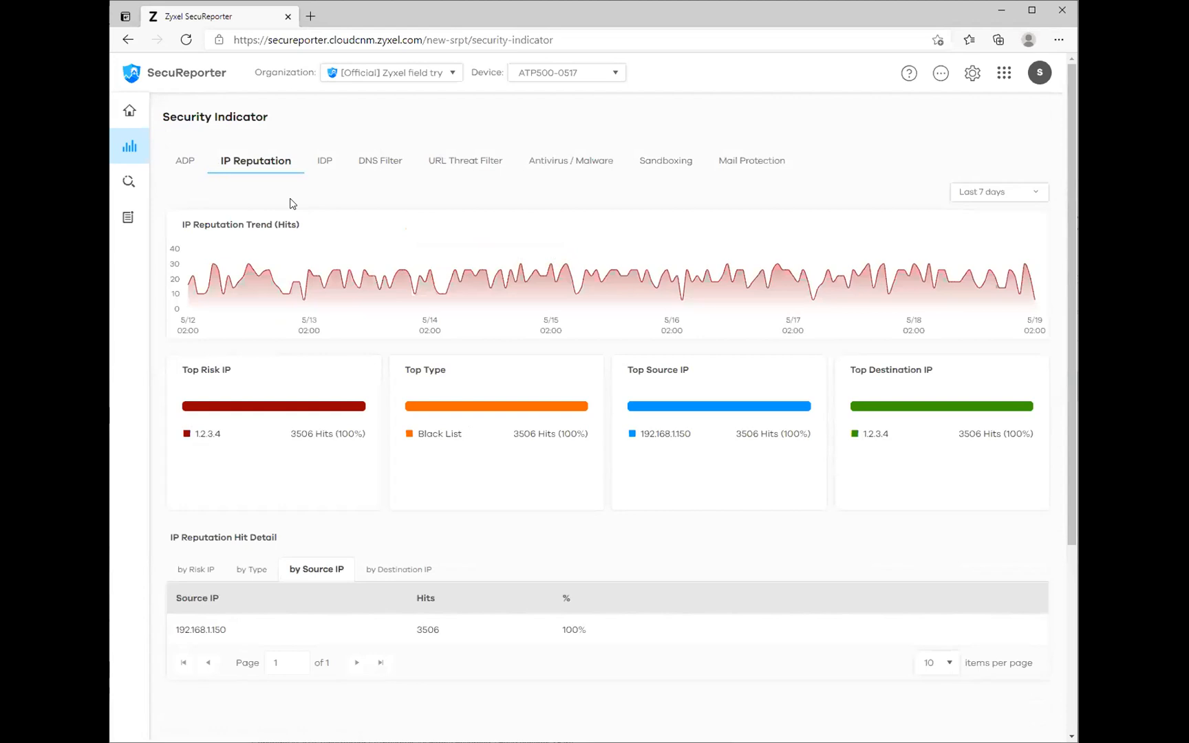
- Review the IDP statistics and their hit detail by source IP, destination IP and signature
click(320, 162)
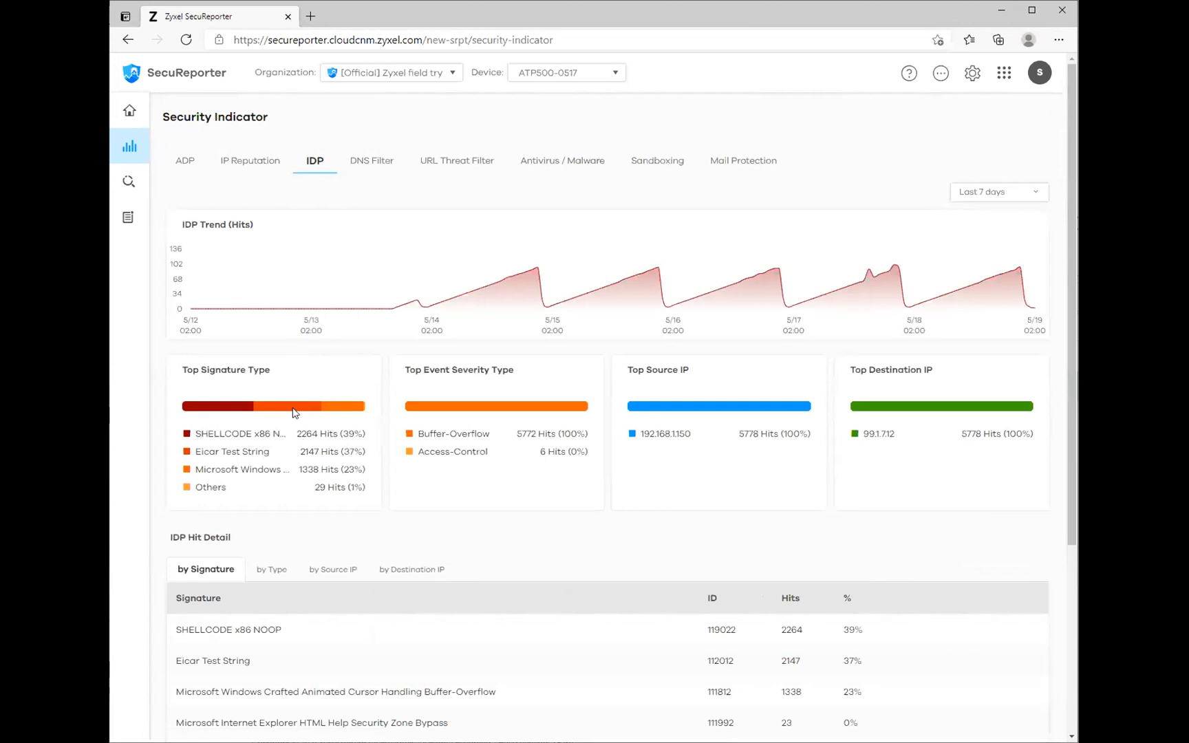
scroll(395, 400, down, 1)
scroll(395, 399, down, 3)
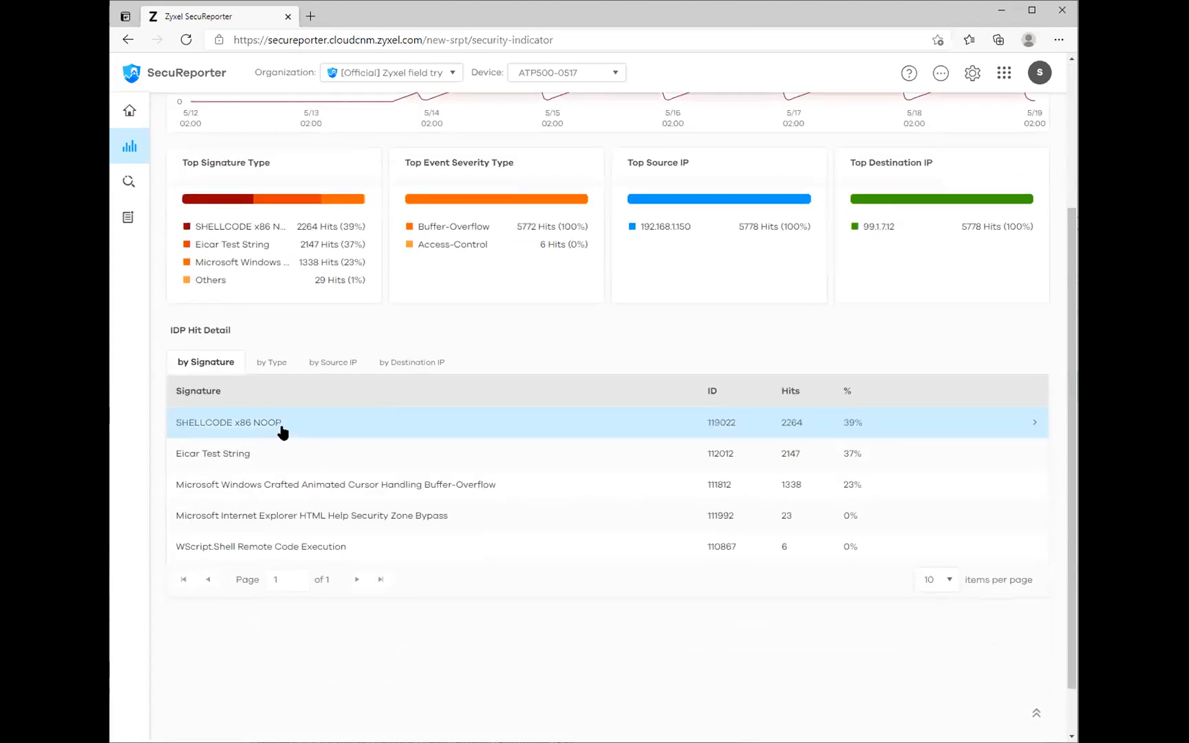
click(342, 363)
click(403, 367)
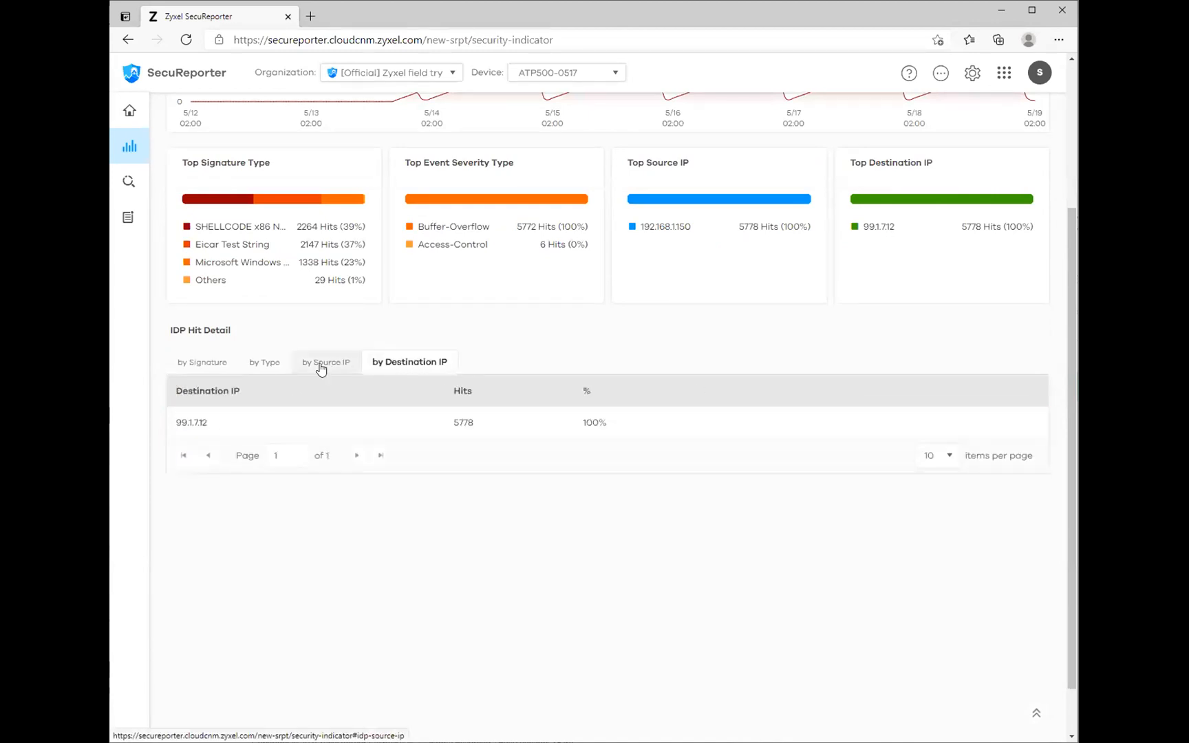
scroll(320, 370, up, 4)
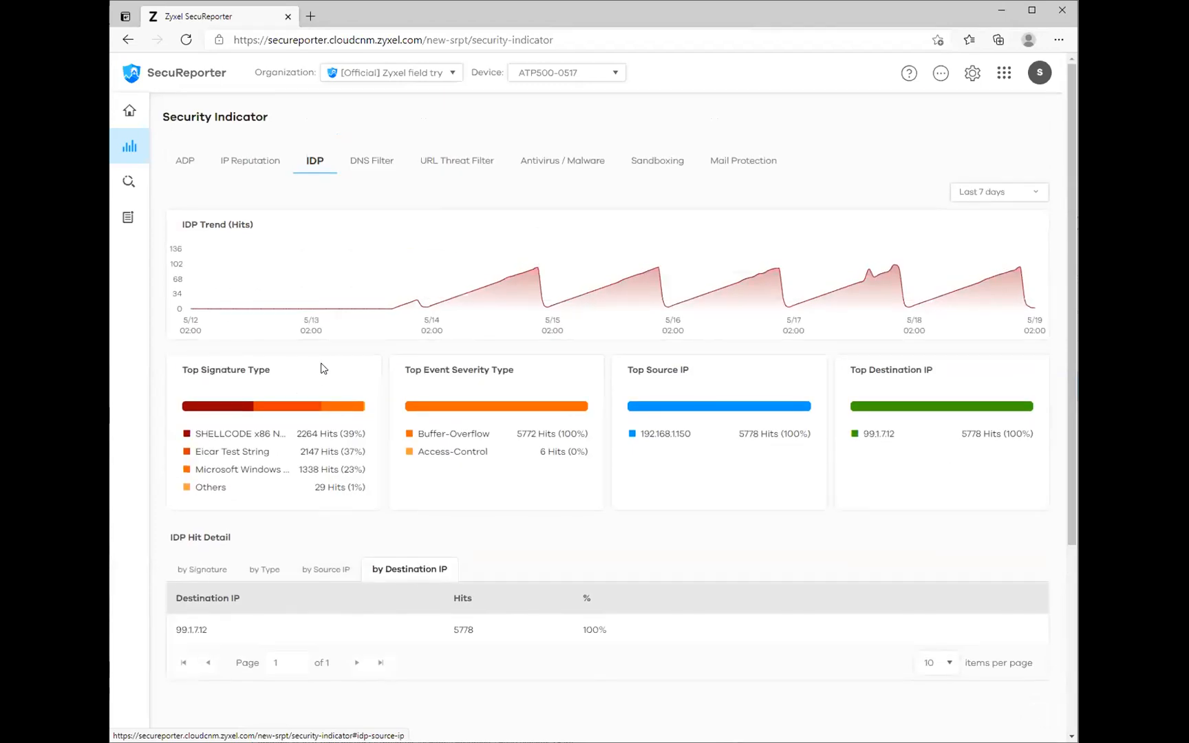
scroll(273, 398, down, 5)
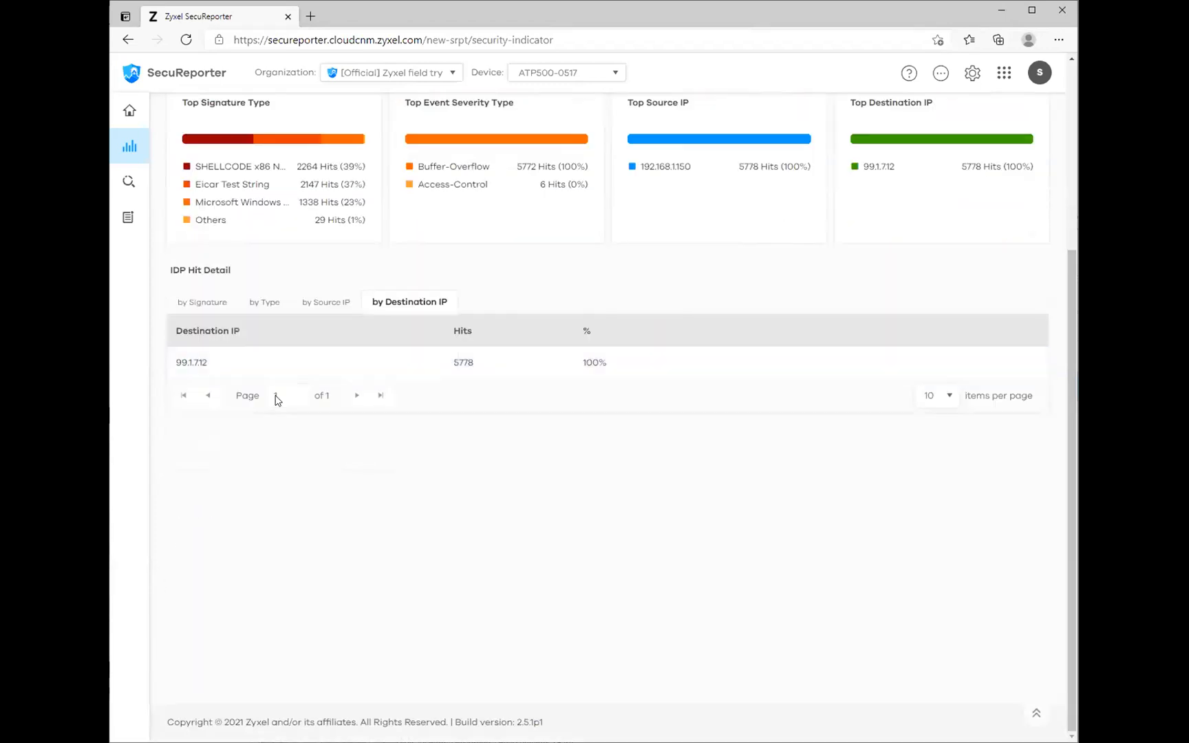
click(213, 311)
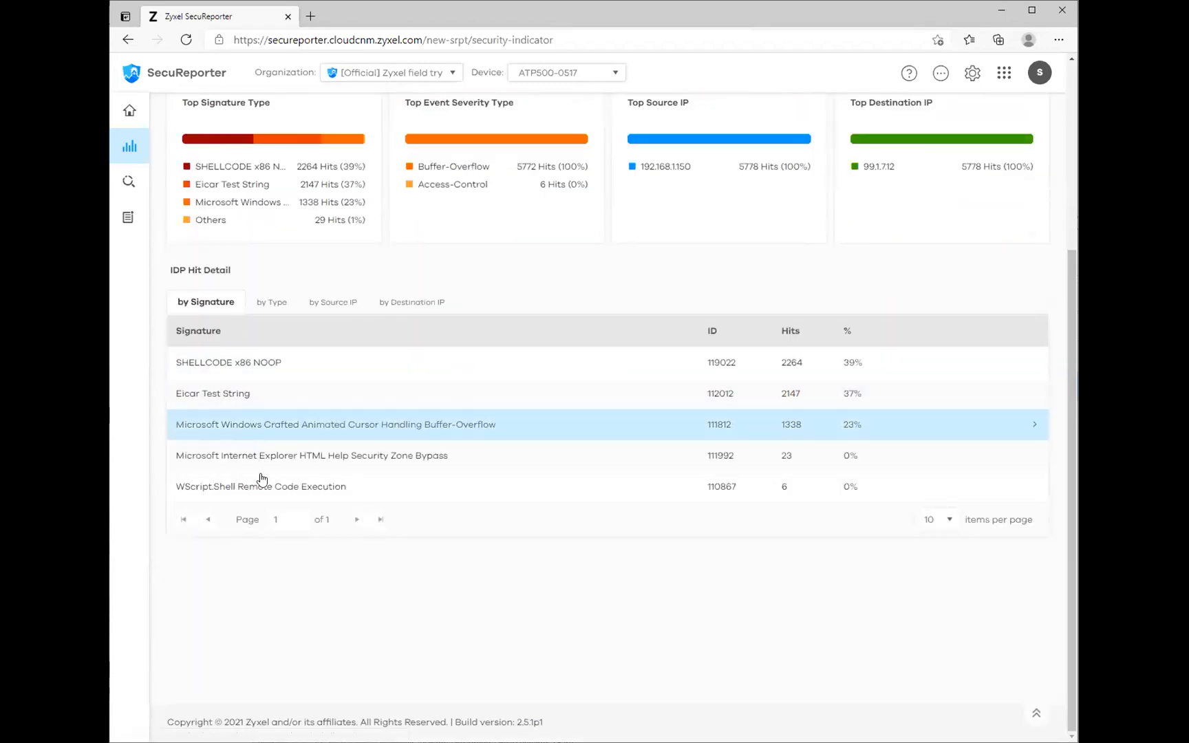
scroll(308, 485, up, 4)
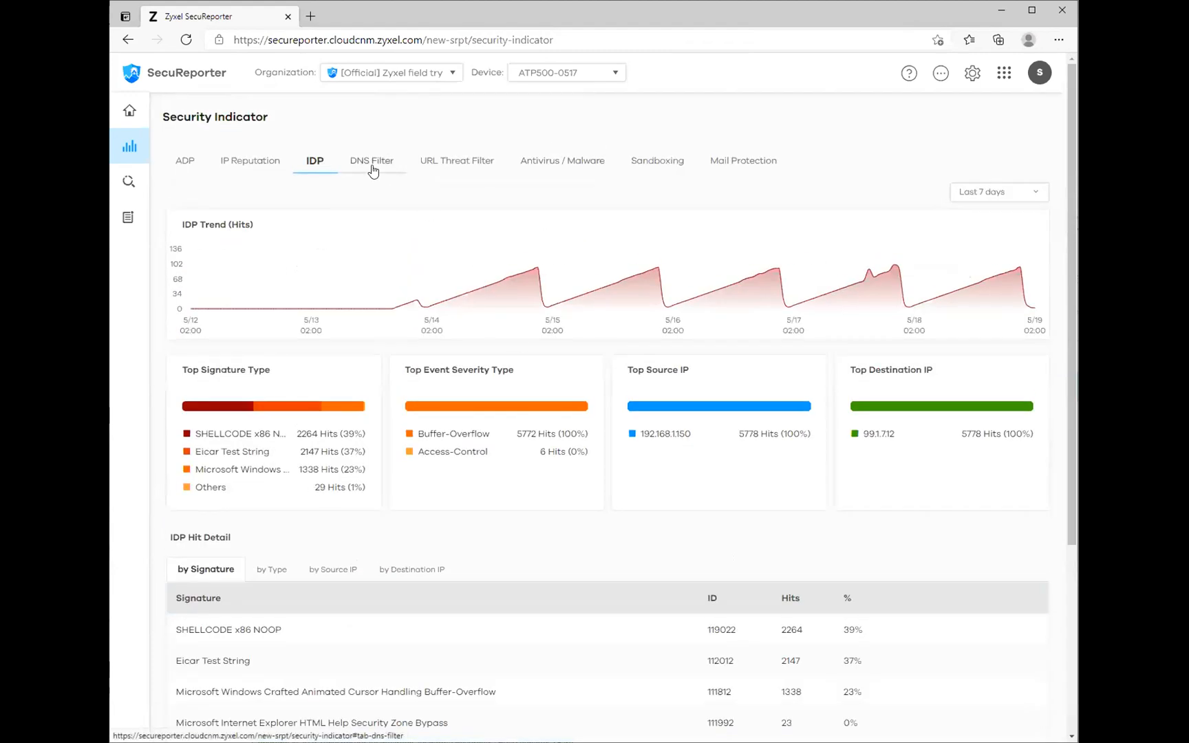
- Review the DNS Filter statistics and the hit detail by DNS filter domain
click(372, 170)
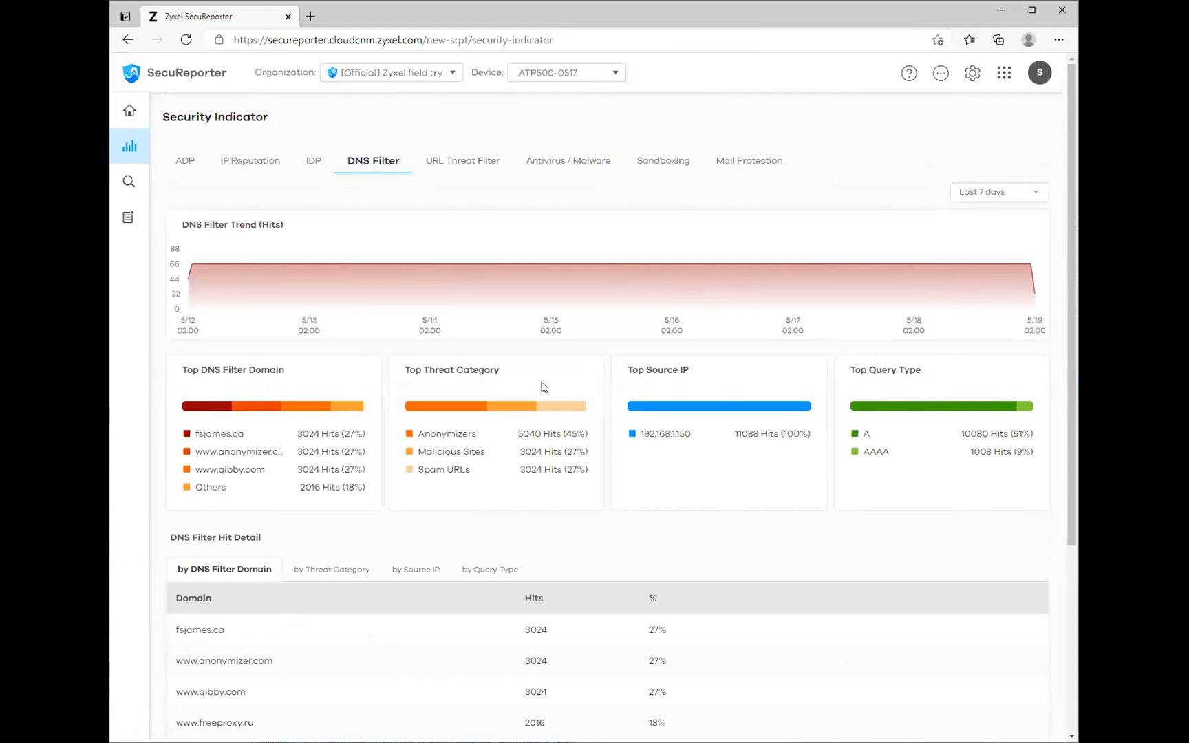
scroll(541, 387, down, 2)
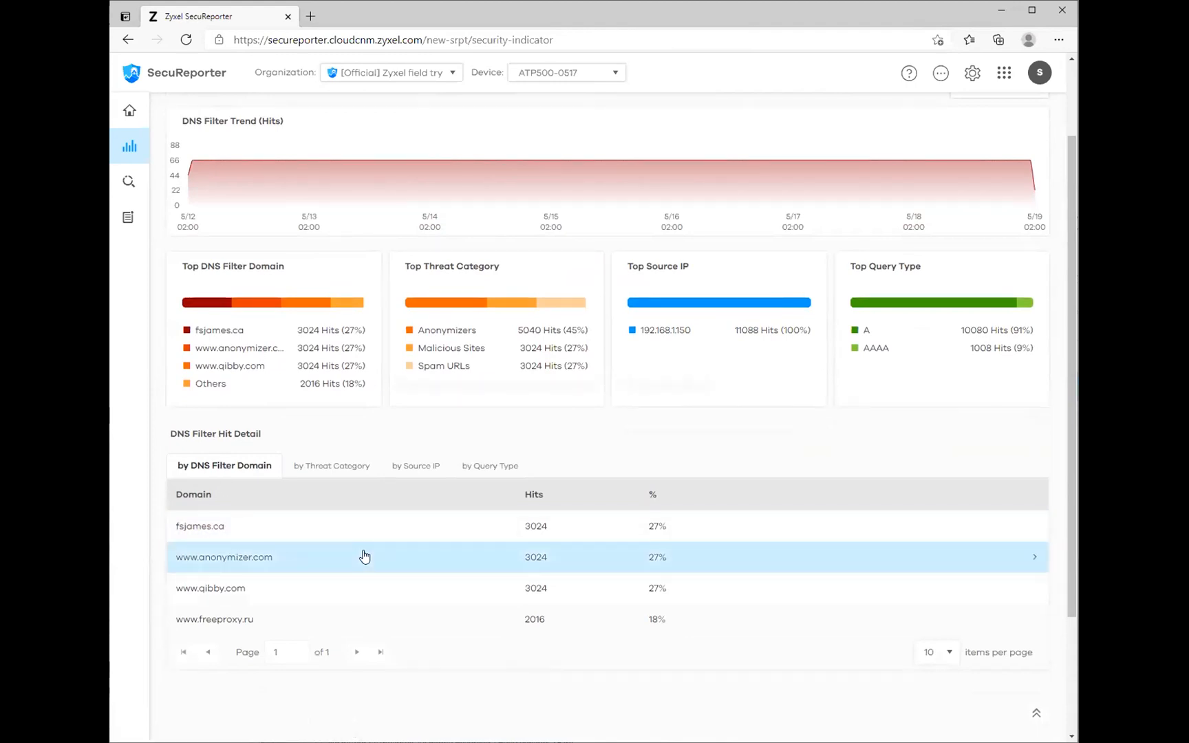
scroll(365, 557, up, 3)
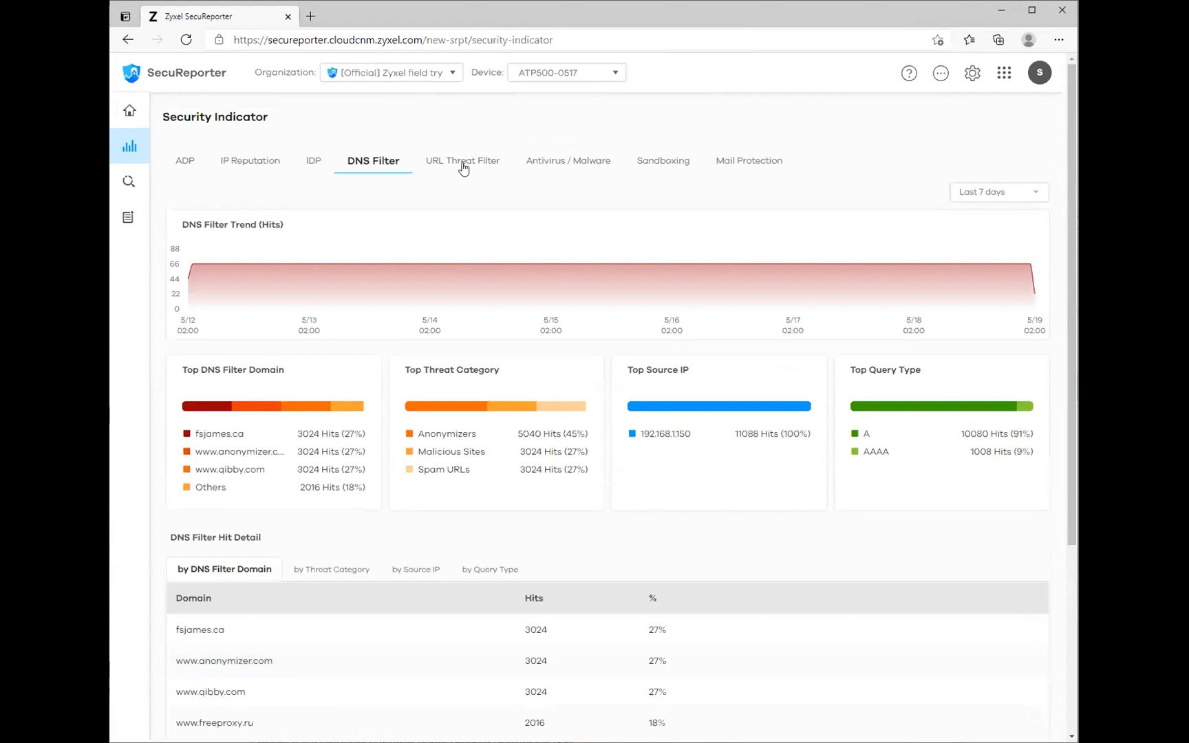
- Review the URL Threat Filter statistics and the full hit detail list by threat website
click(464, 166)
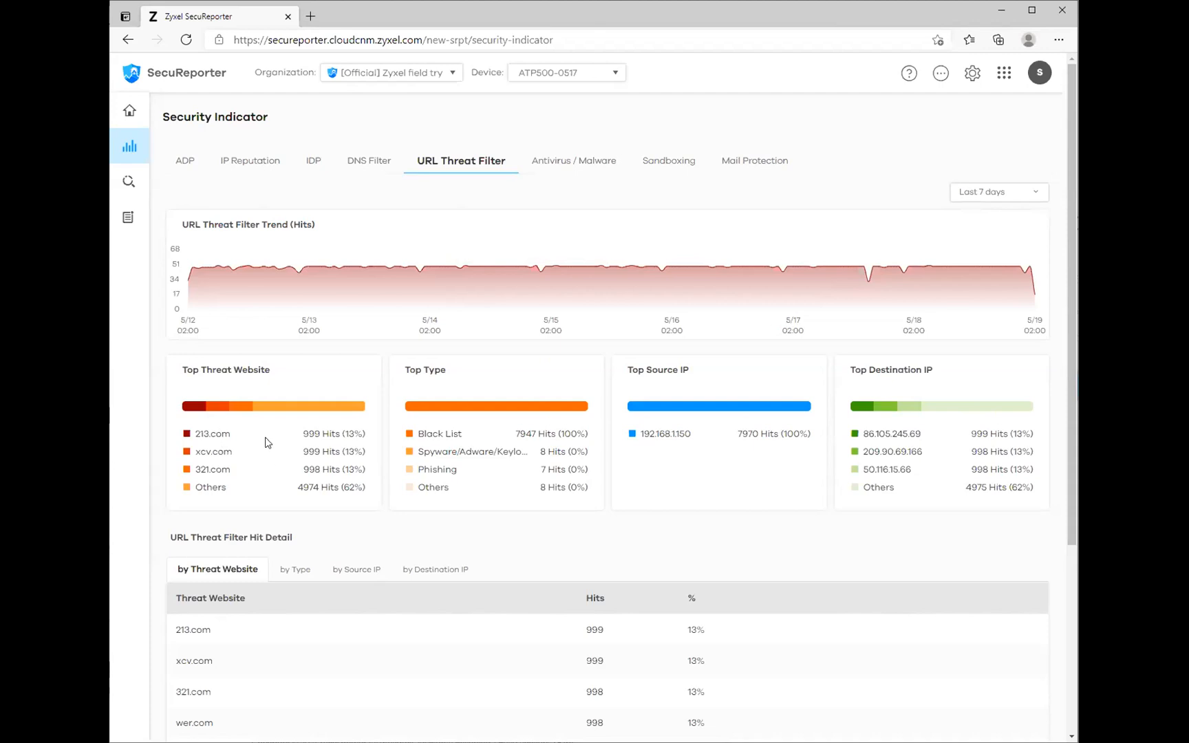
scroll(265, 436, down, 3)
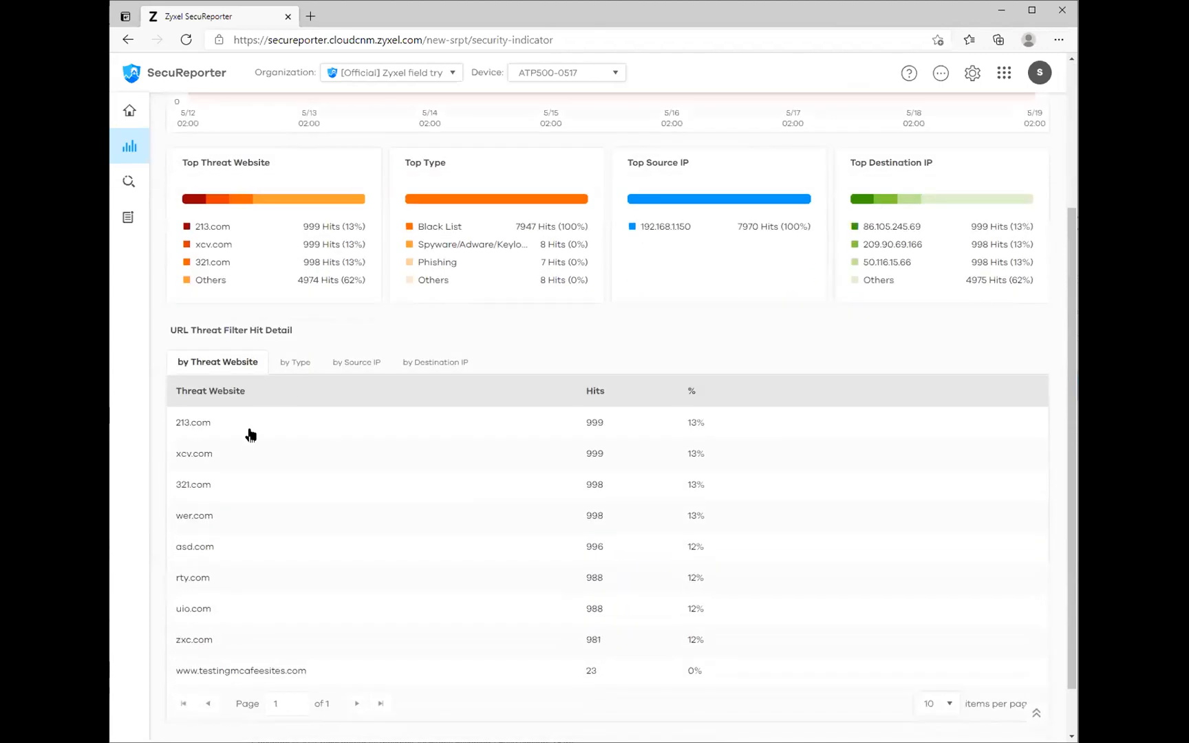
scroll(262, 488, down, 1)
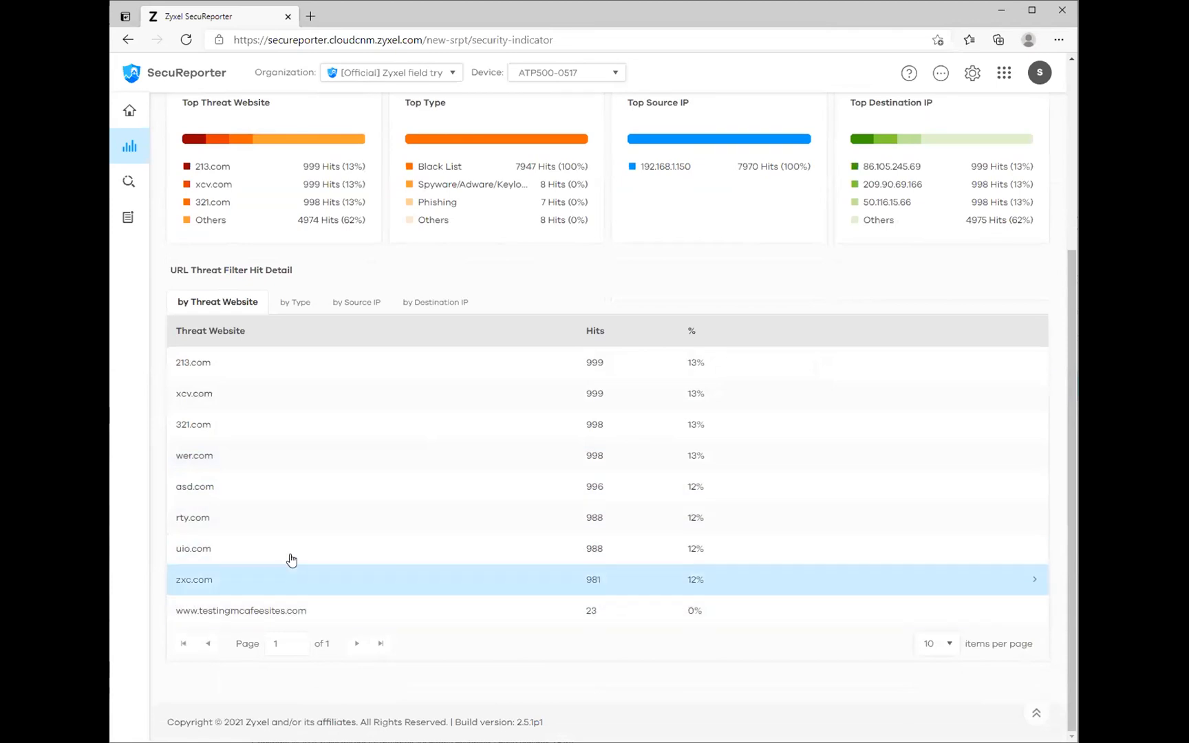
scroll(292, 560, up, 4)
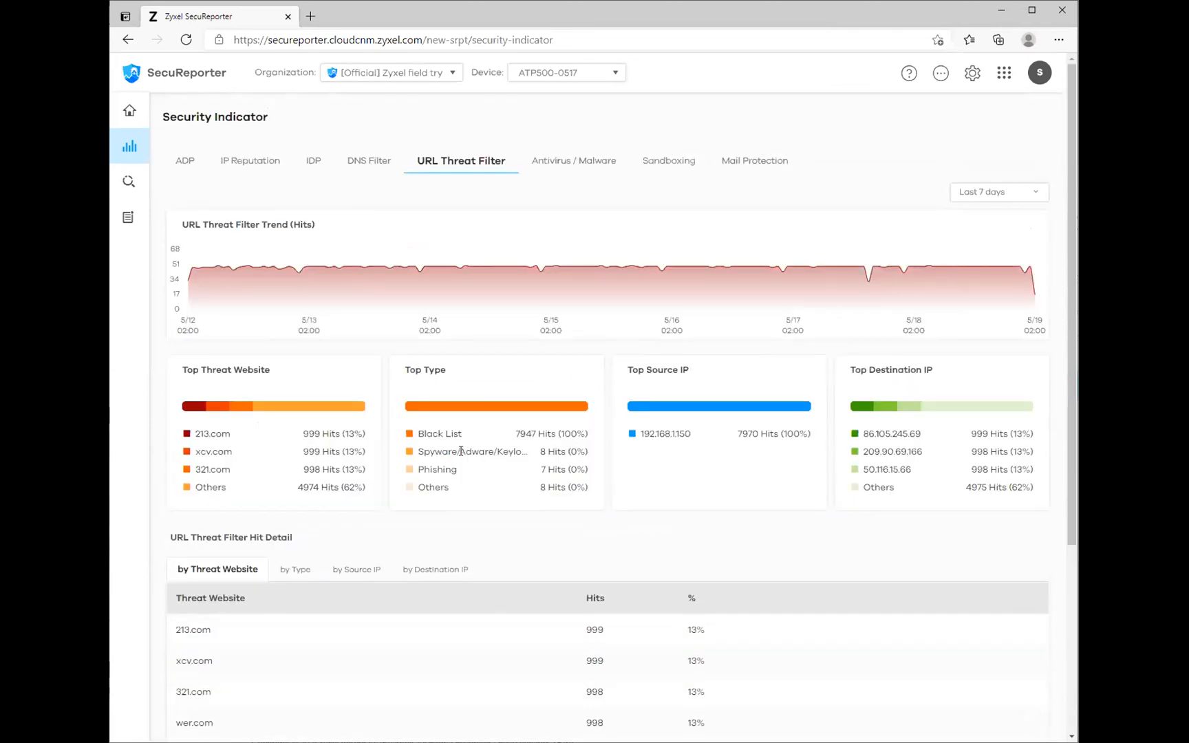
- Show the Antivirus / Malware statistics for the last 30 days and list their hit detail by source IP
click(563, 162)
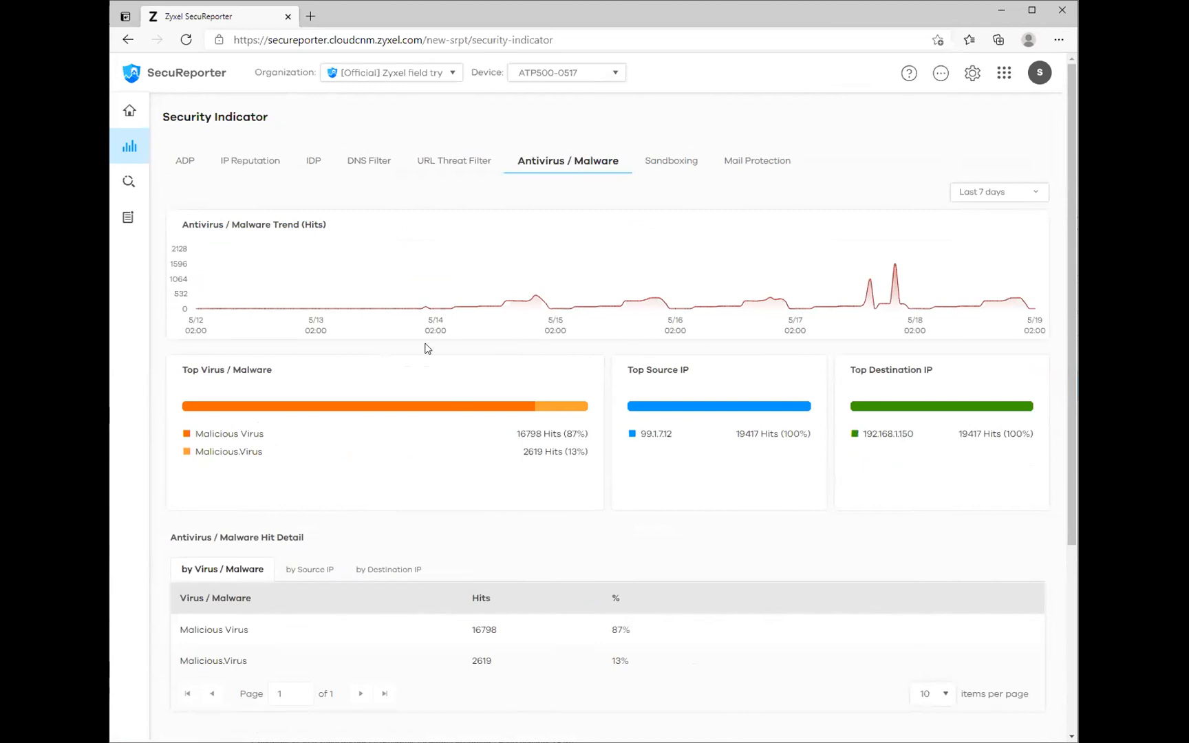
click(1022, 194)
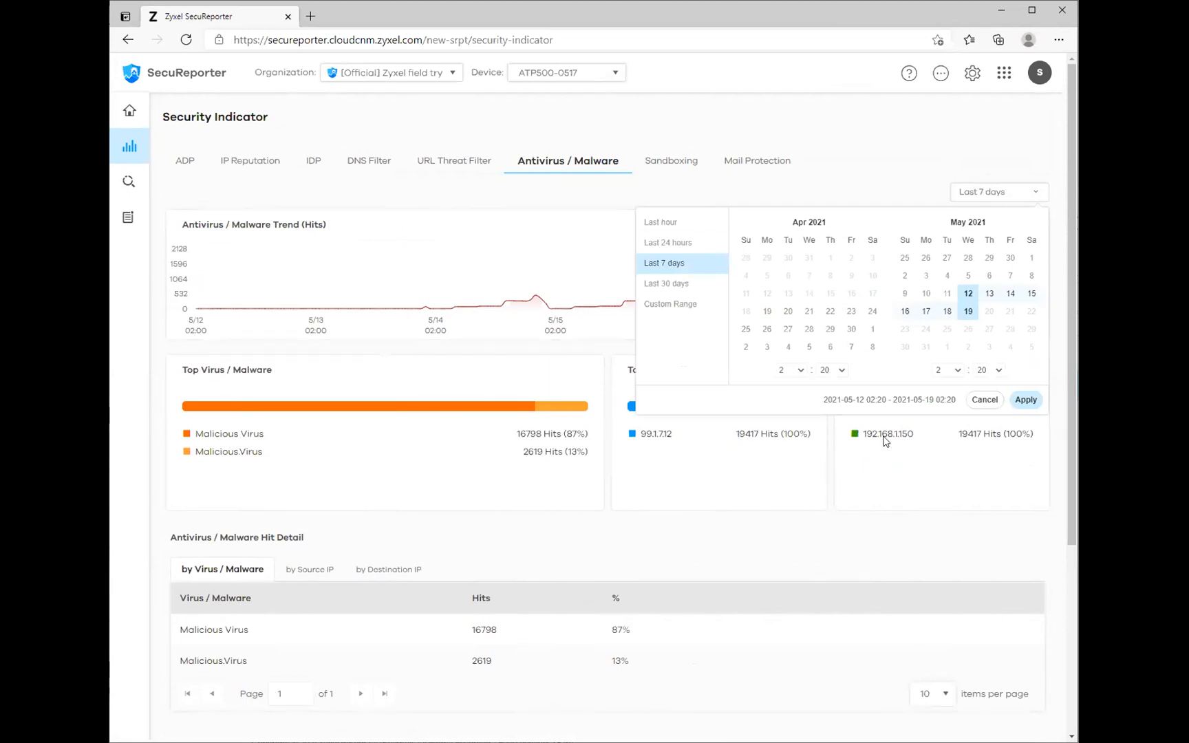
click(658, 284)
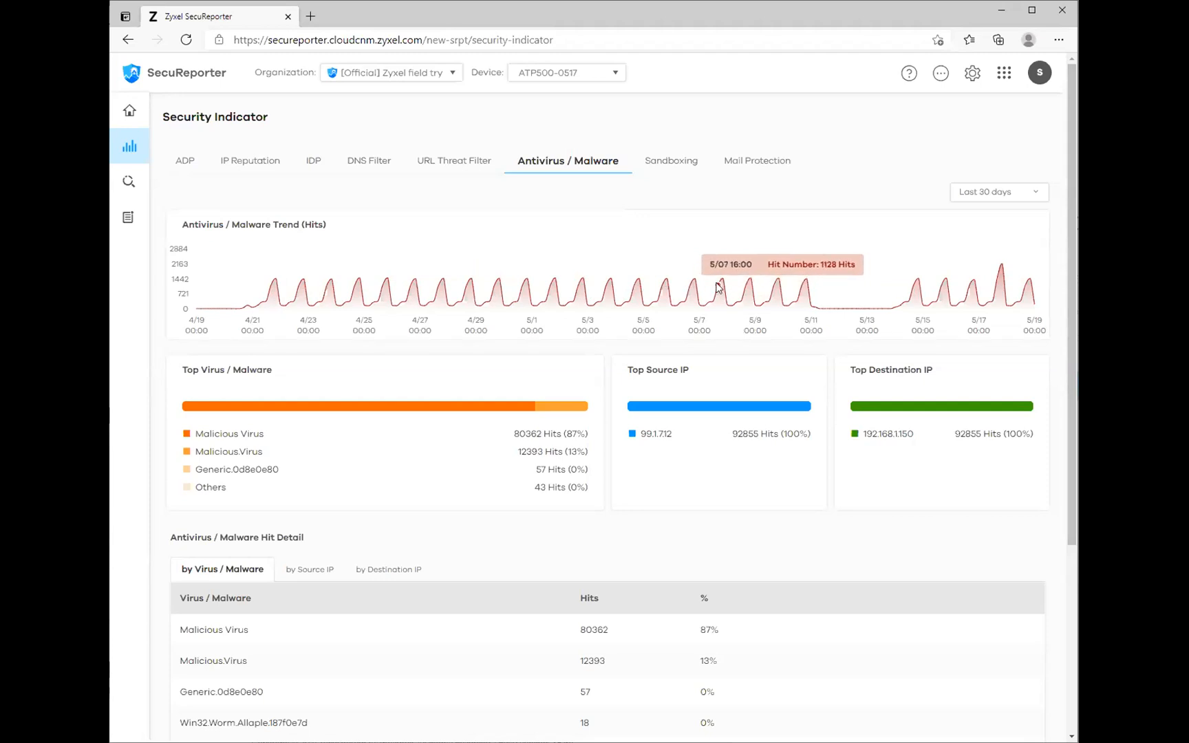
scroll(411, 382, down, 3)
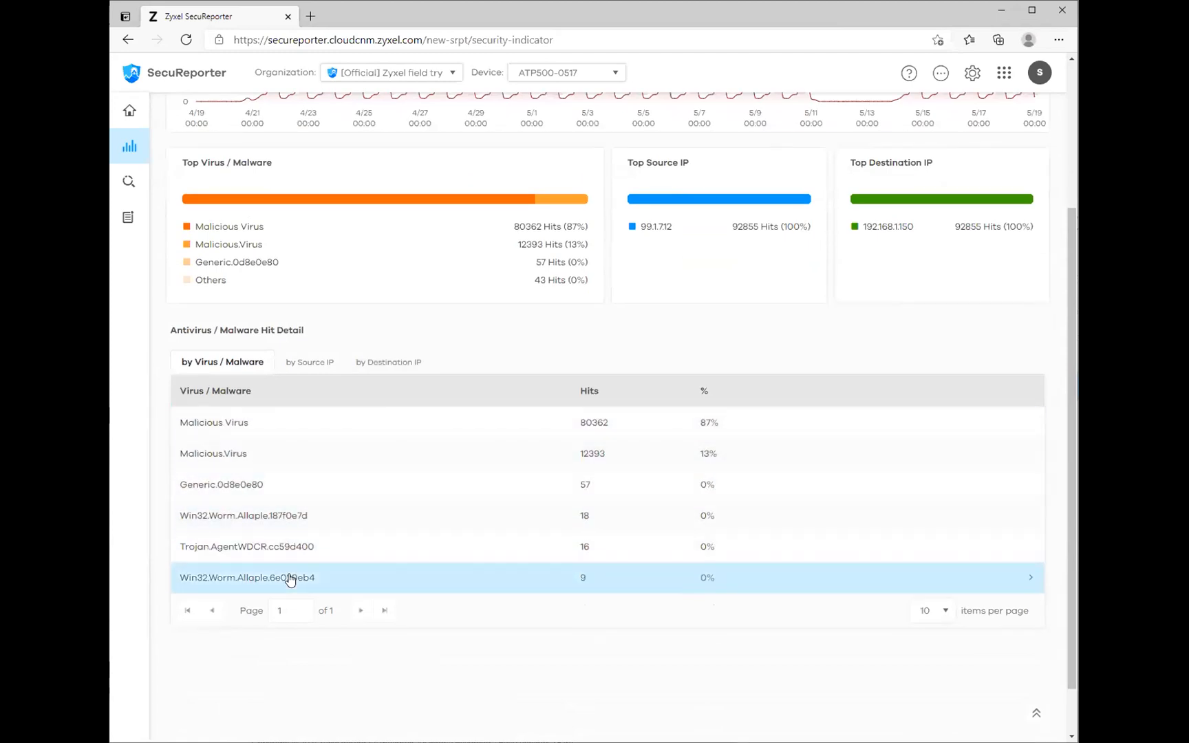
click(321, 359)
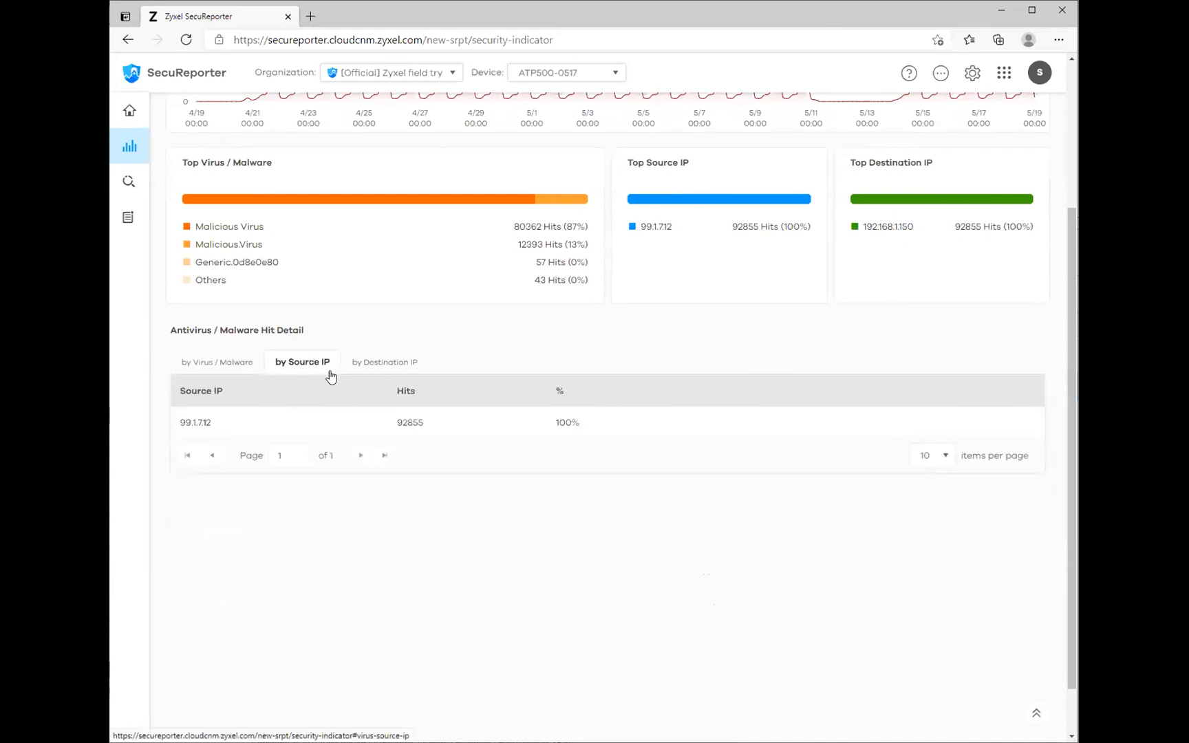
- List the Antivirus / Malware hit detail by destination IP and show the Sandboxing statistics
click(373, 364)
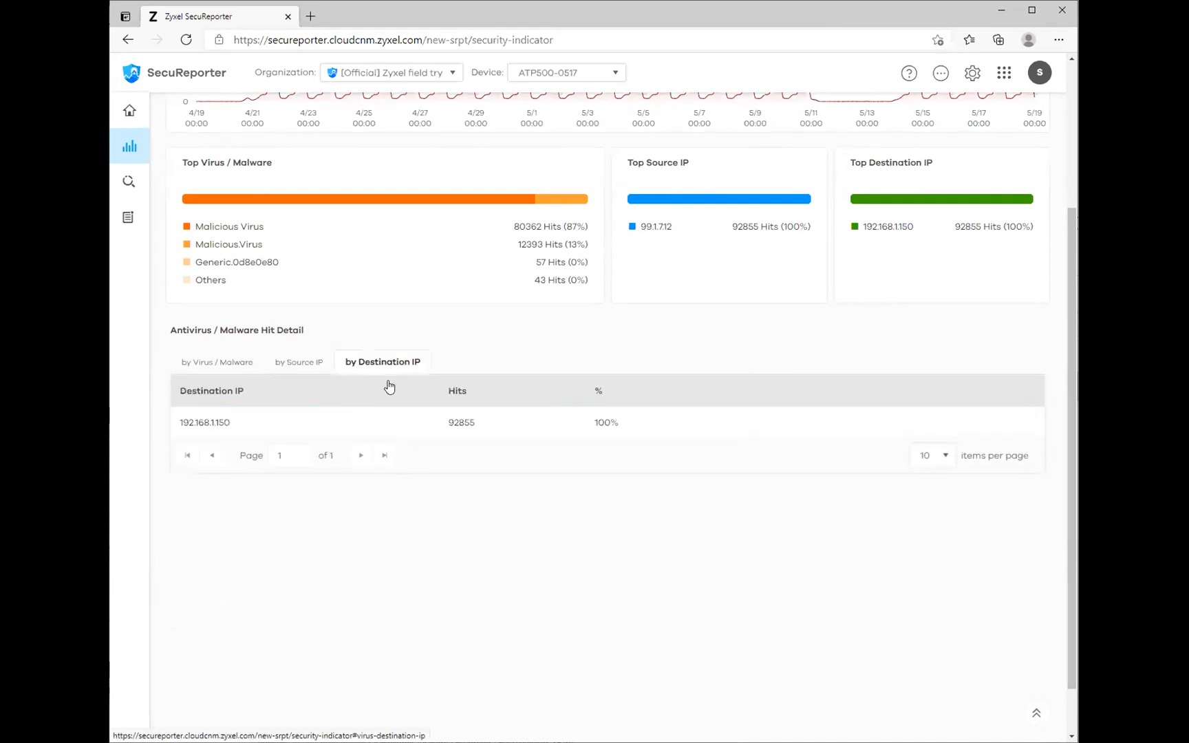
scroll(767, 379, up, 3)
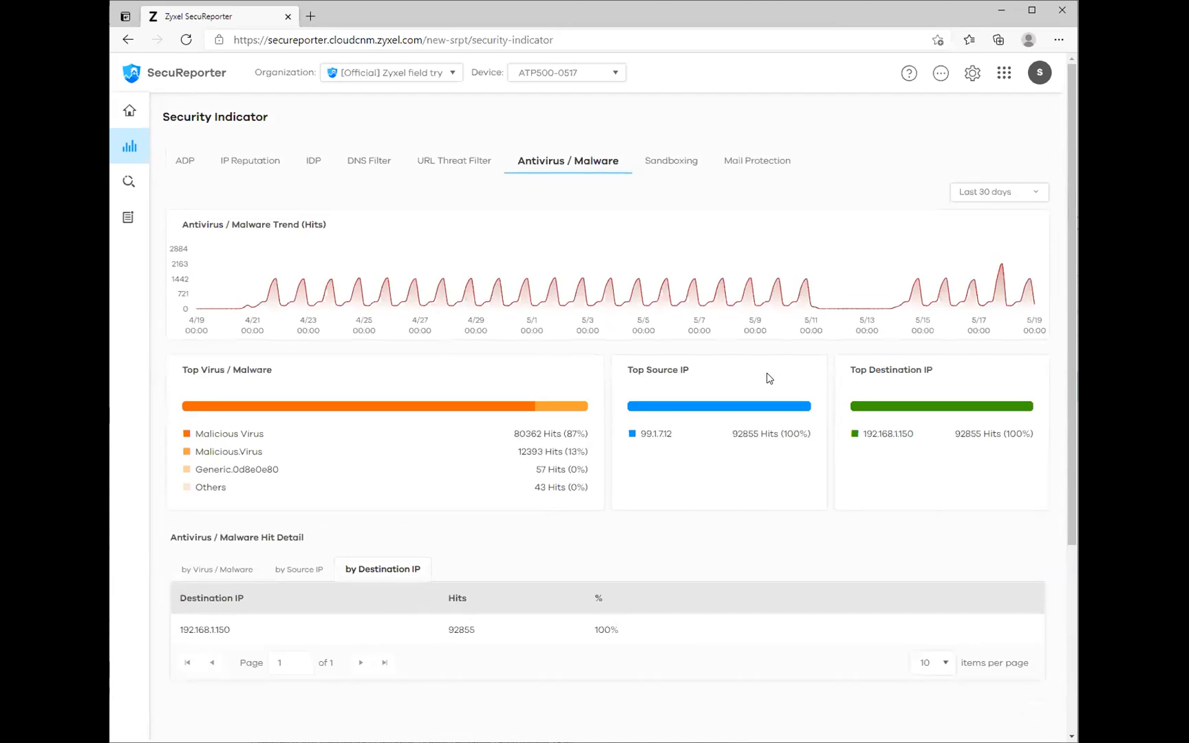
click(665, 163)
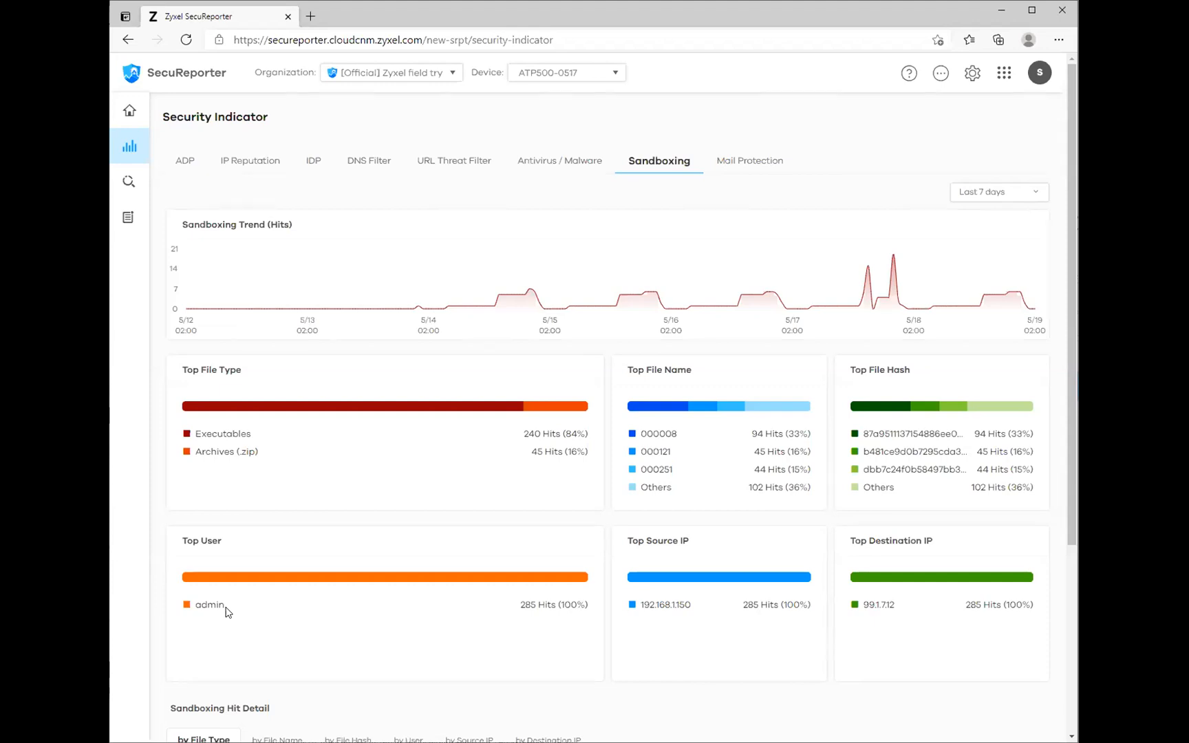
- Review the Mail Protection statistics and their hit detail by sender email, received IP and sender IP
click(737, 168)
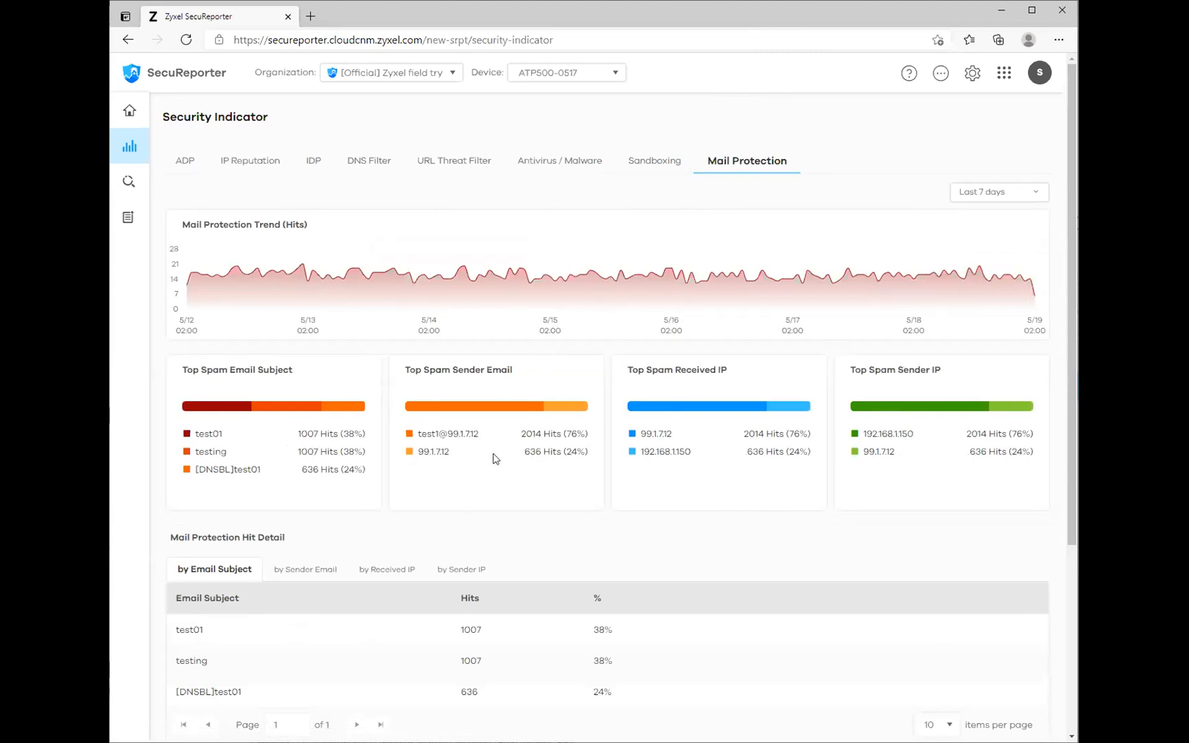
scroll(384, 457, down, 3)
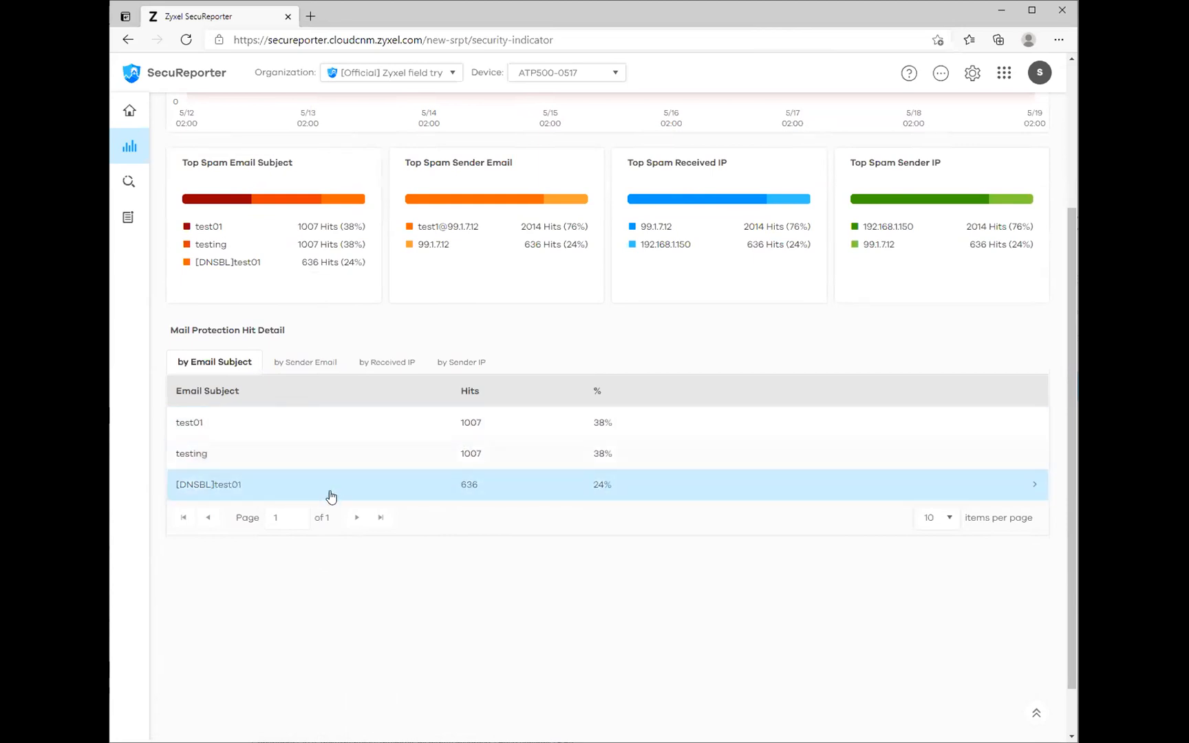
scroll(329, 492, up, 2)
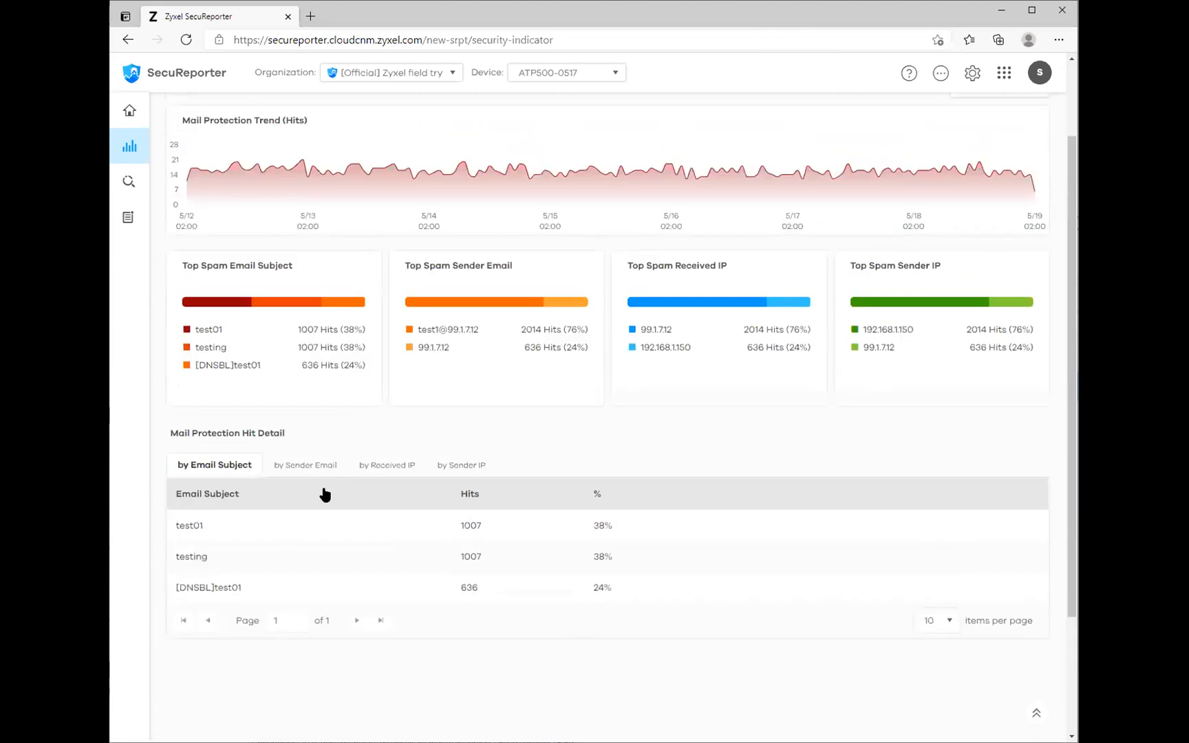
click(306, 468)
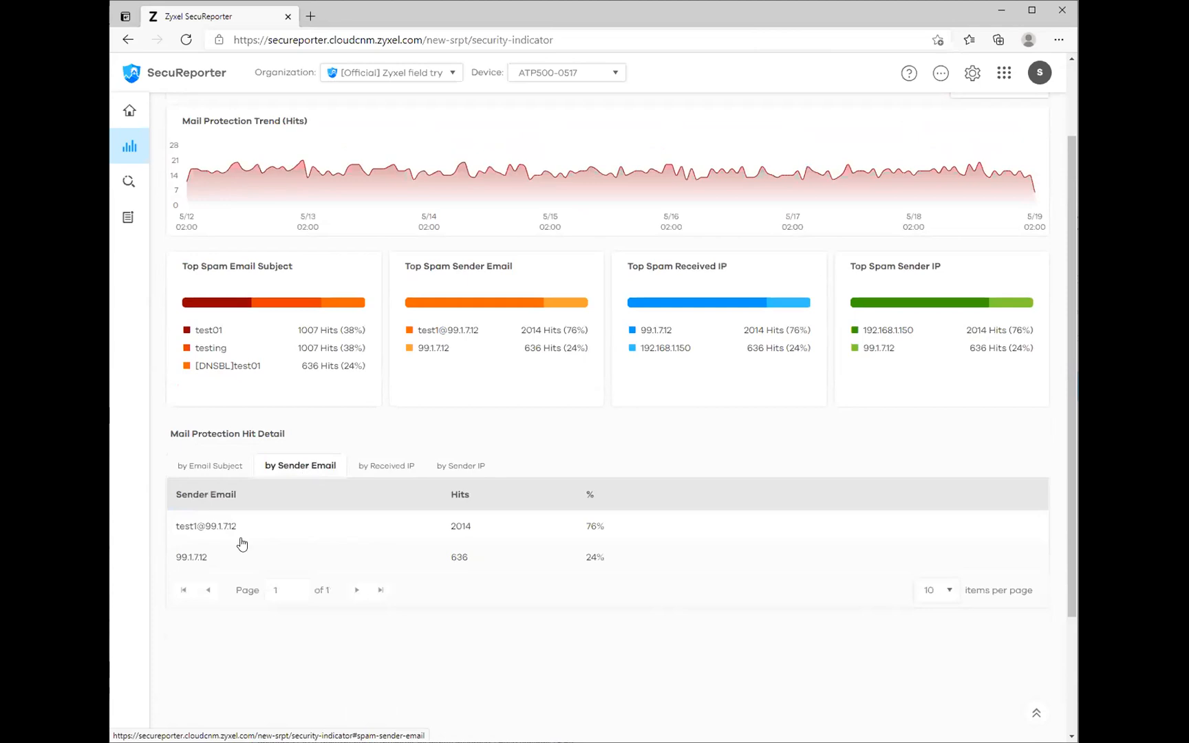
click(387, 468)
click(448, 467)
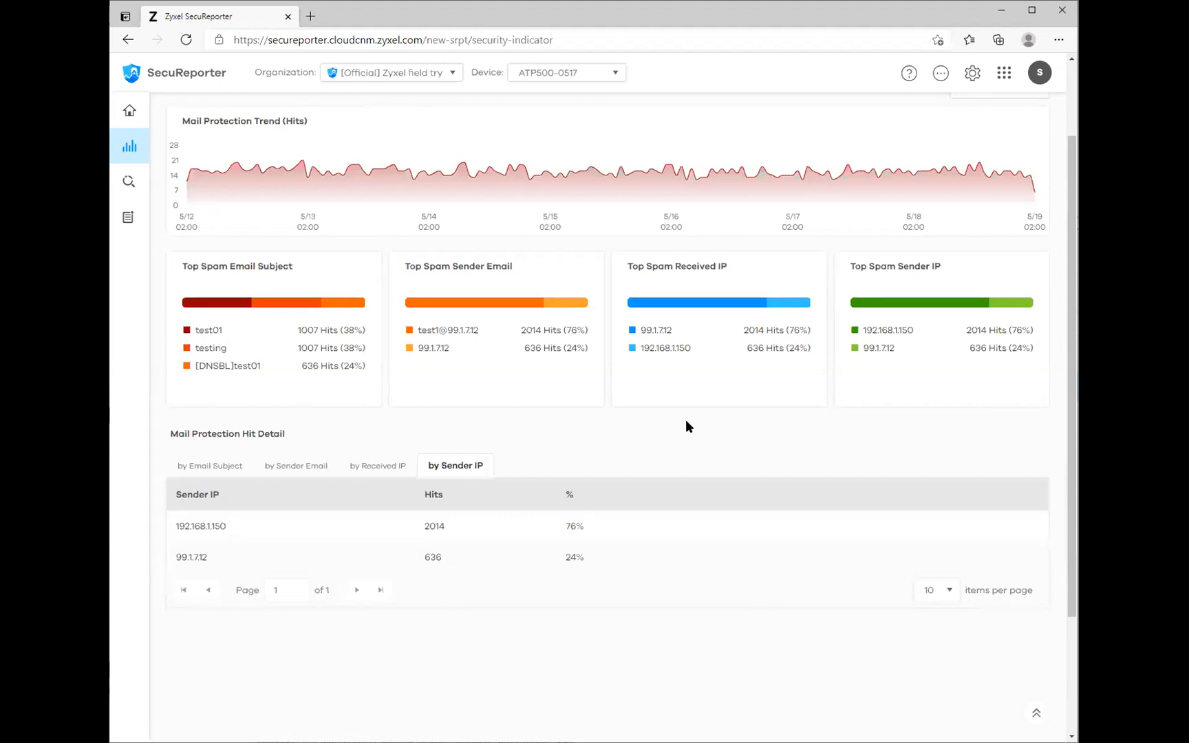
scroll(687, 424, up, 1)
scroll(687, 424, up, 1)
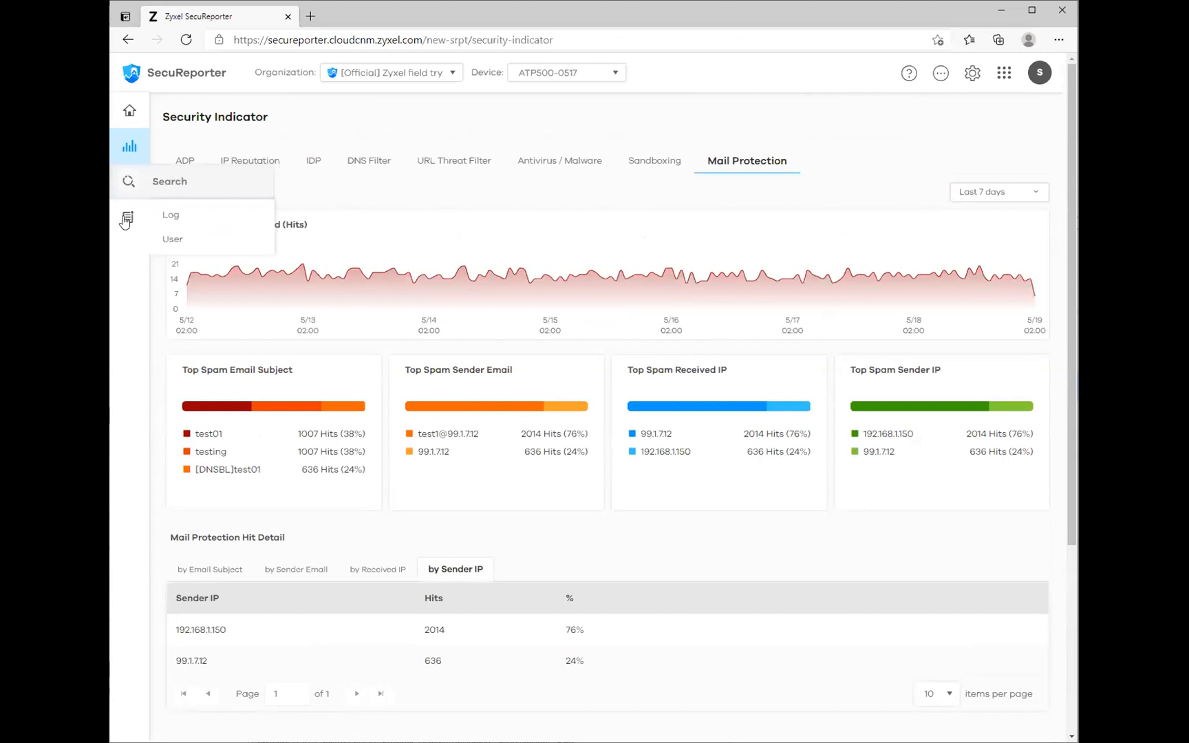
- Open the report history and examine the Monthly Report's recipient, email title, description and content settings, leaving them without saving
mouse_move(125, 220)
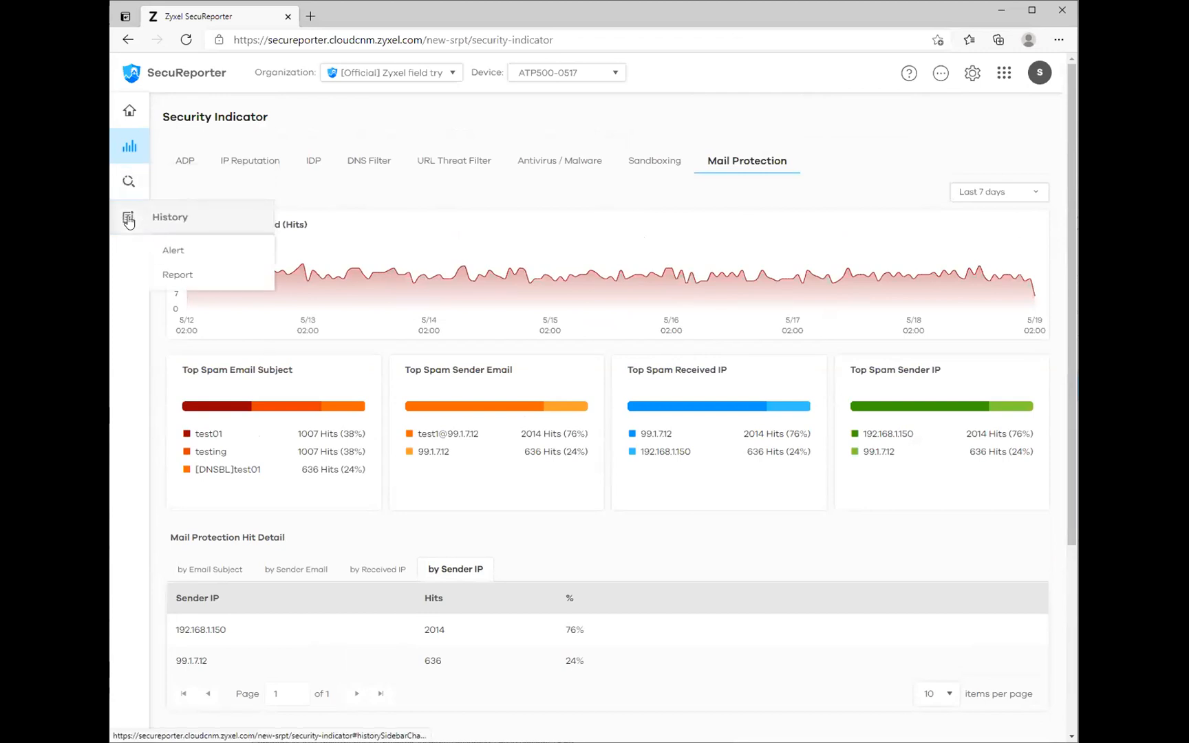
click(175, 276)
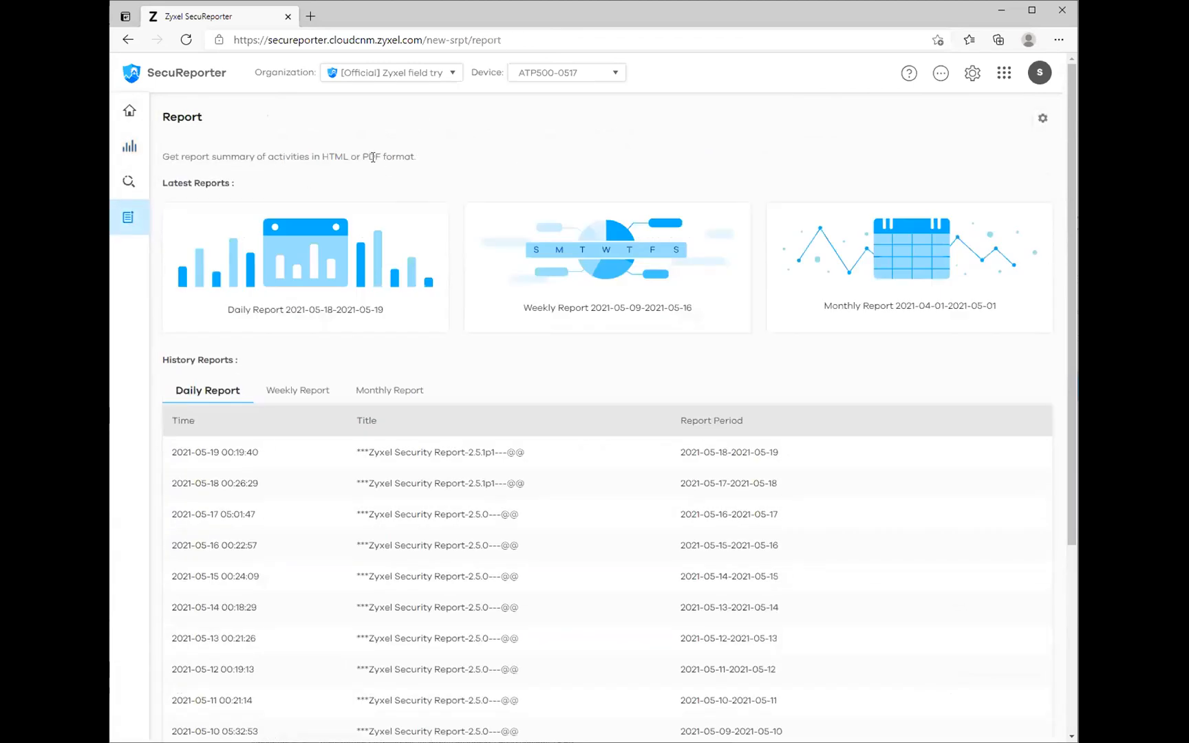
click(1044, 122)
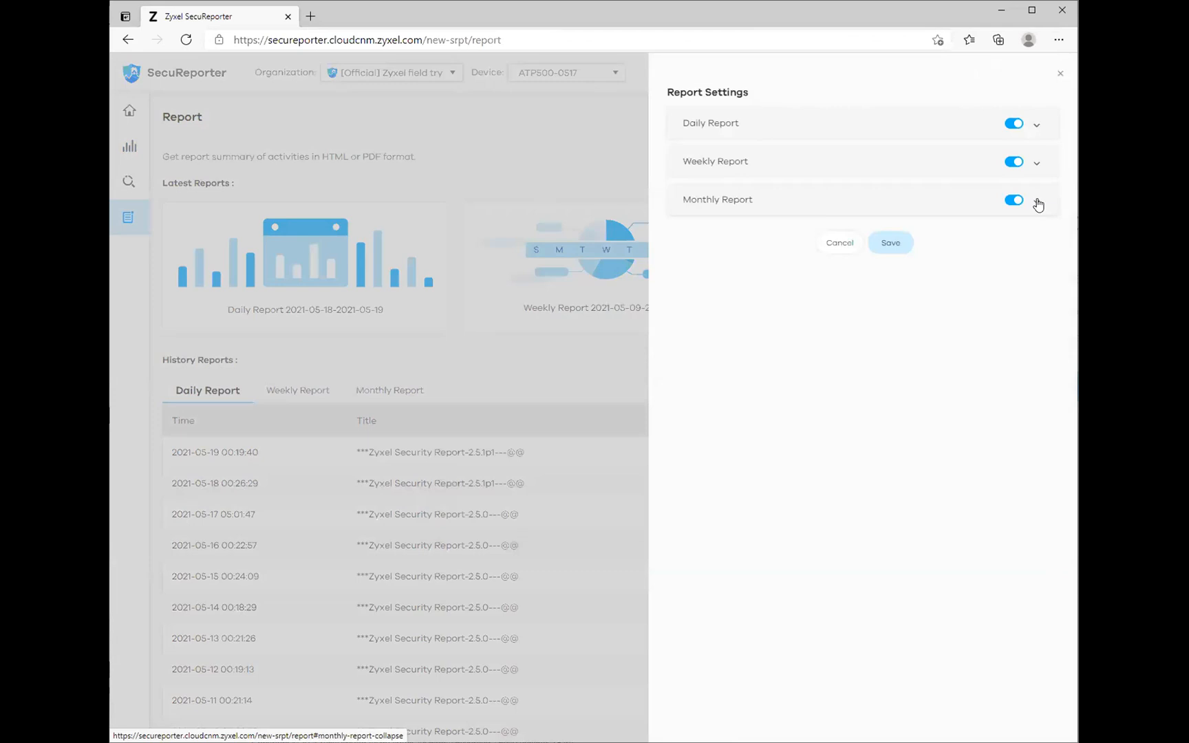
click(1038, 203)
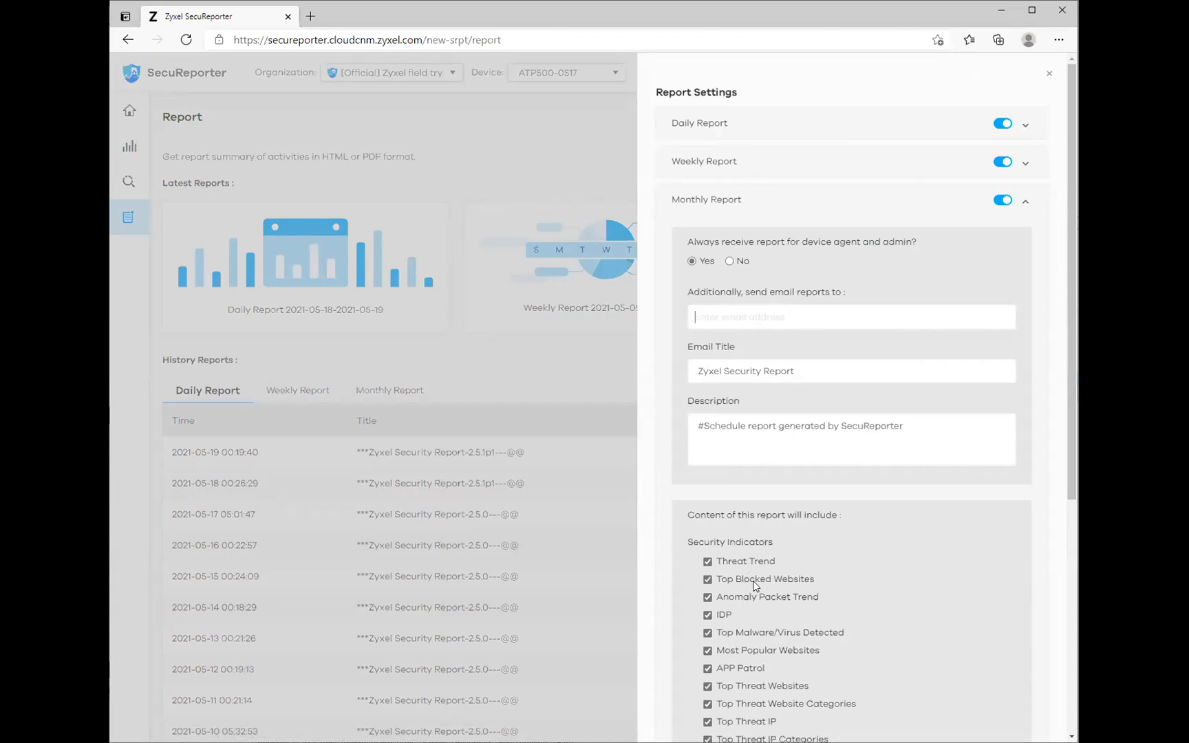
drag(1068, 470, 1068, 534)
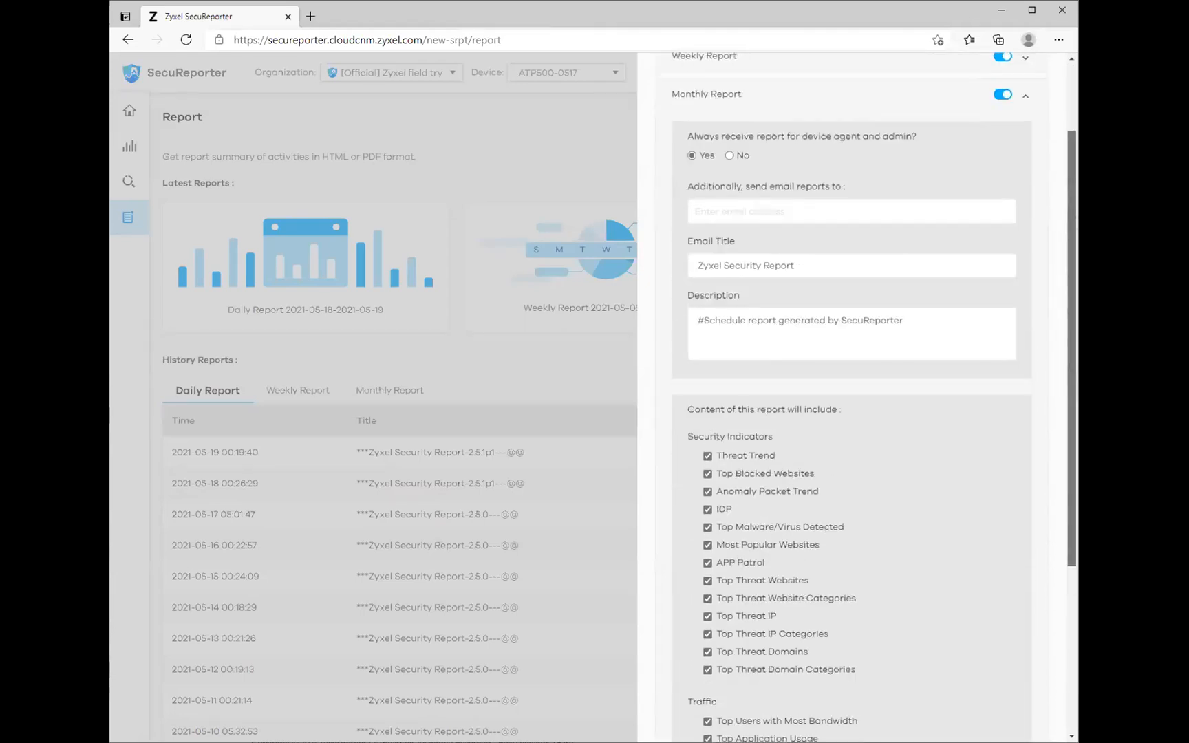
scroll(917, 228, up, 2)
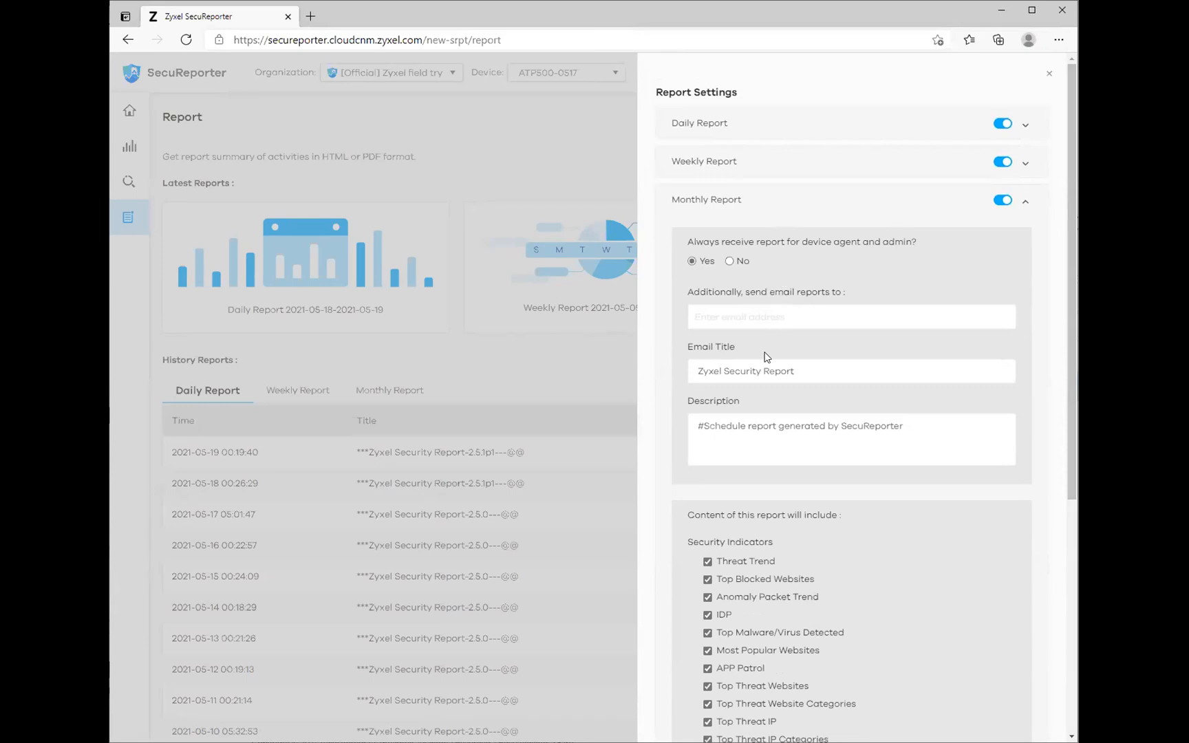
click(720, 313)
click(478, 143)
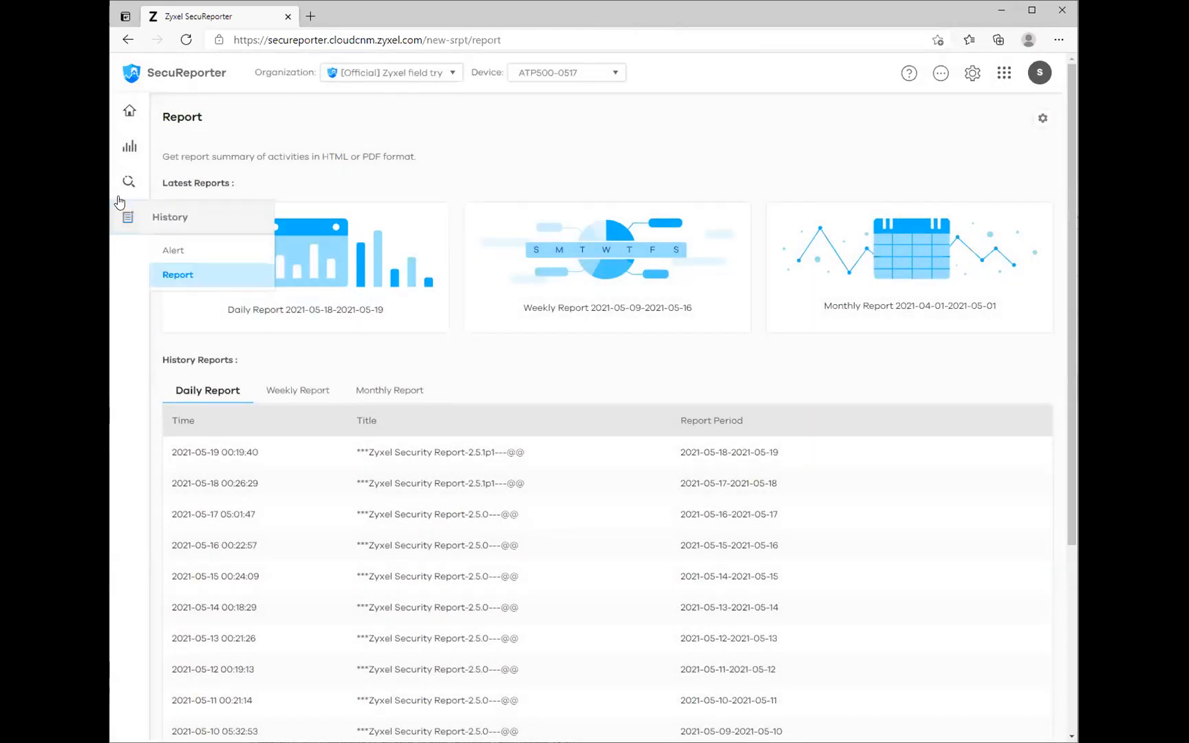
- Review the admin user's security events, top statistics, traffic and account activity in the user search
mouse_move(126, 188)
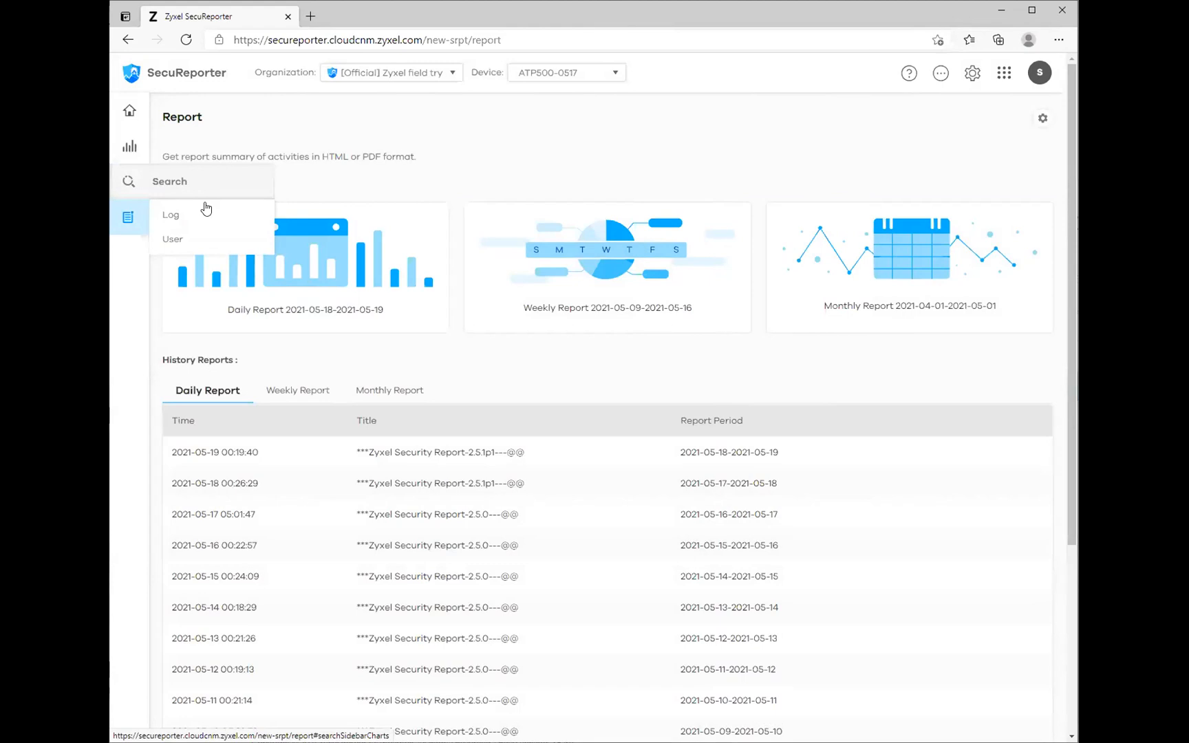
click(171, 240)
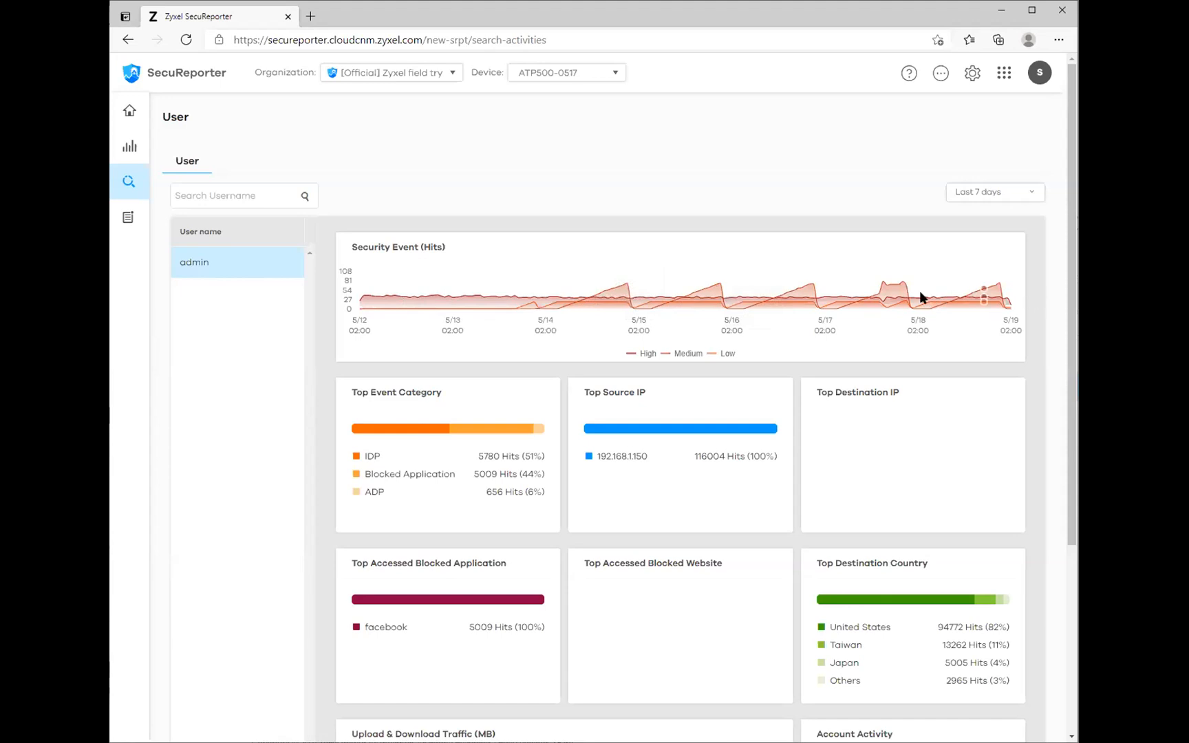
scroll(543, 384, down, 5)
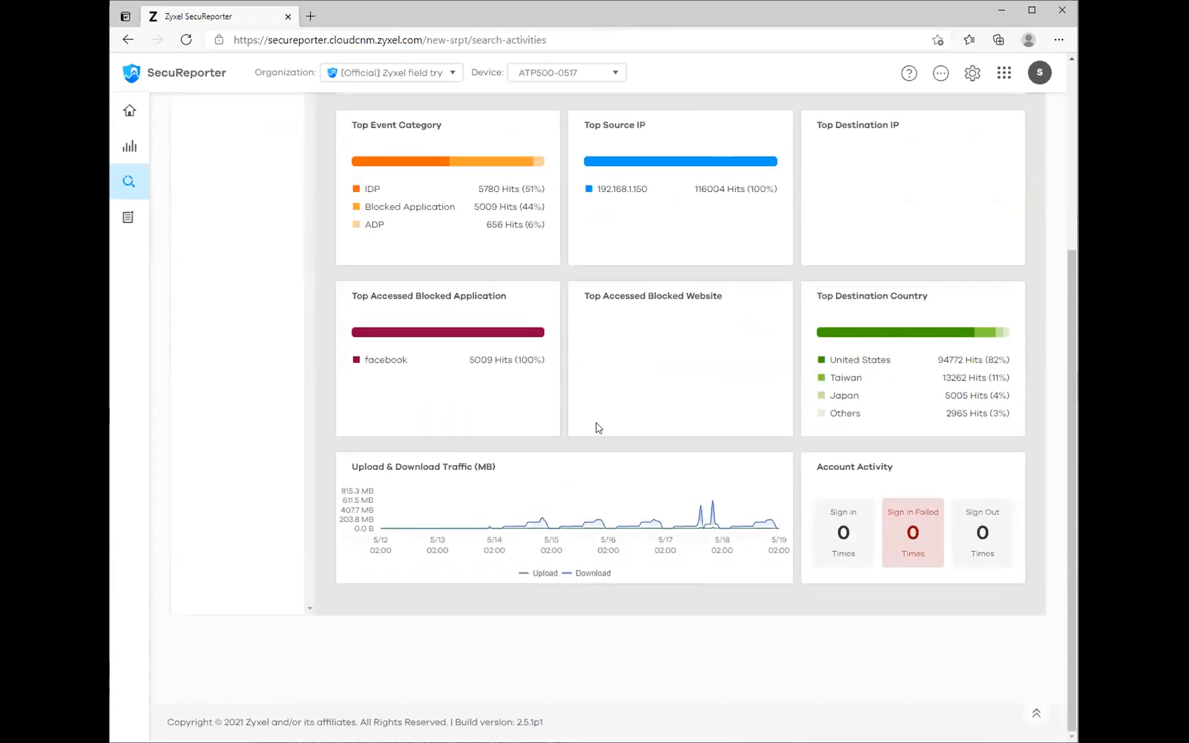
scroll(523, 386, up, 2)
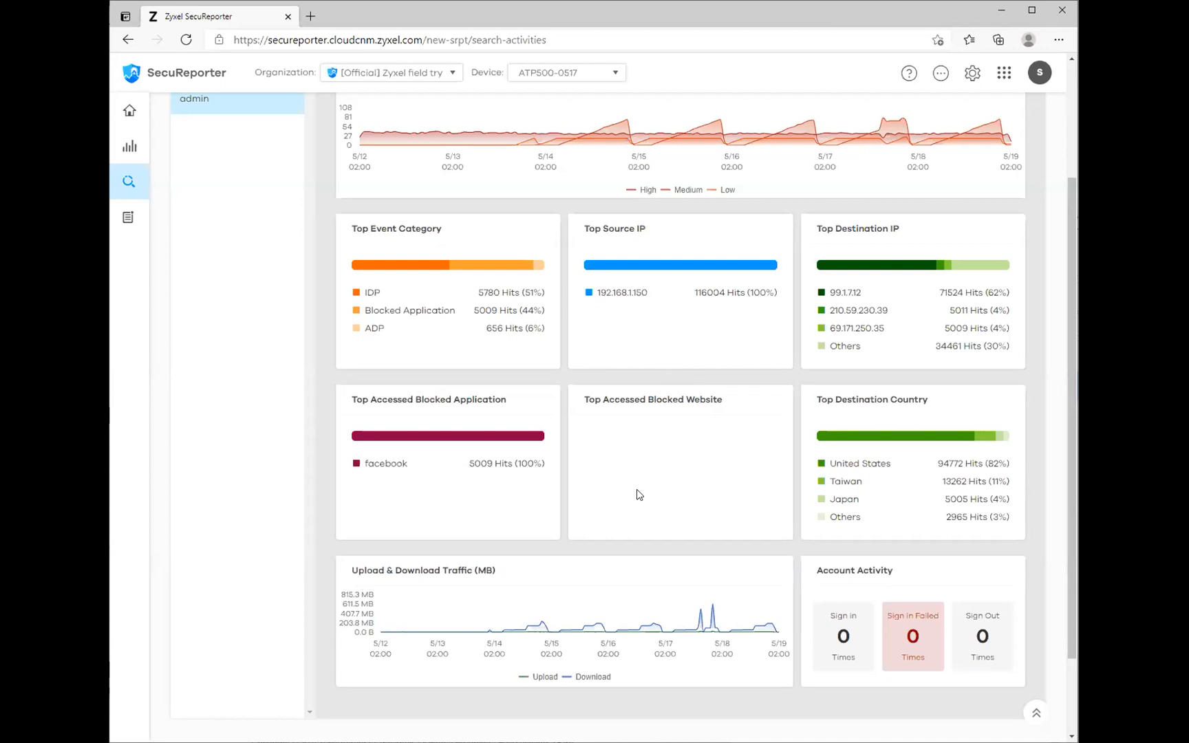
scroll(513, 402, up, 3)
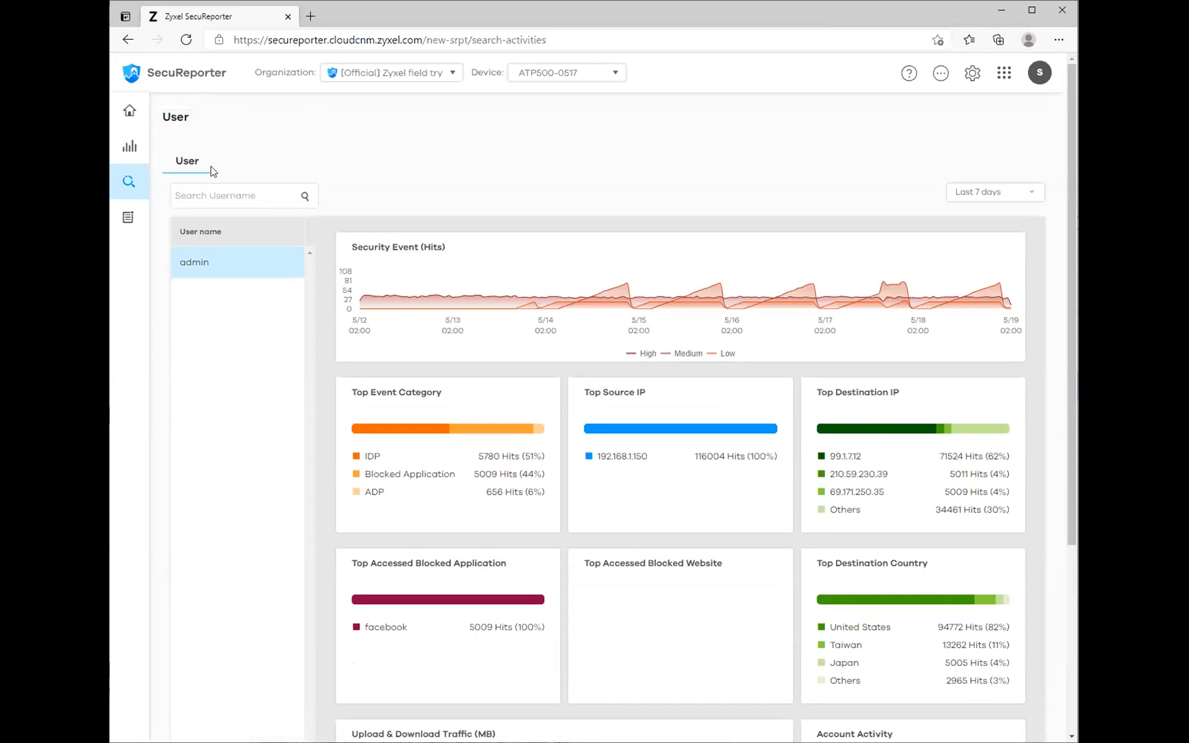
- Open the log search and review the App Patrol security logs, dismissing the log limit alerts
mouse_move(124, 176)
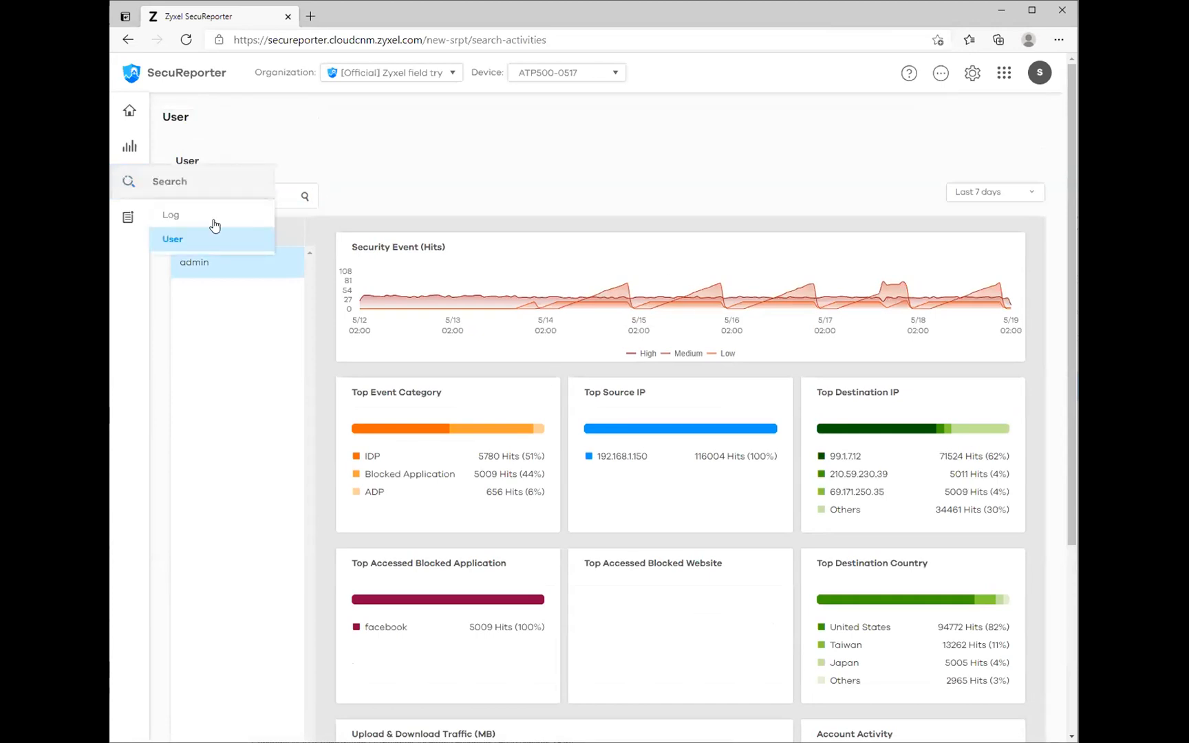
click(181, 218)
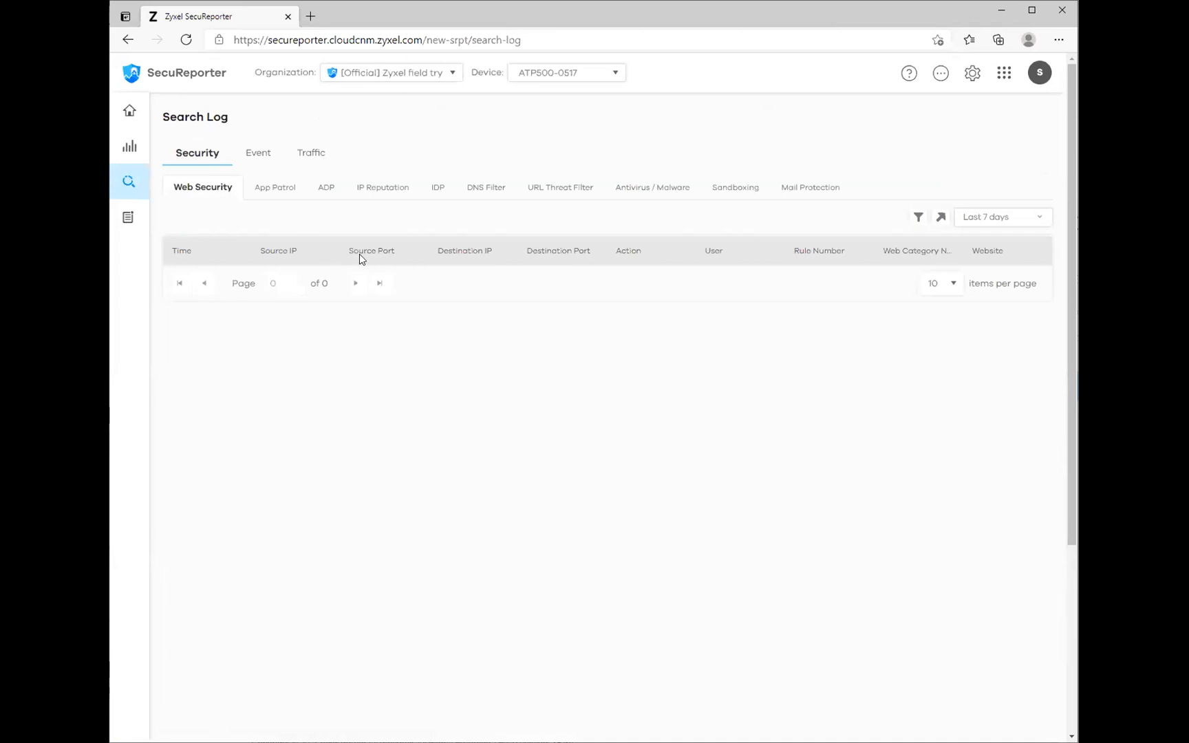
click(272, 190)
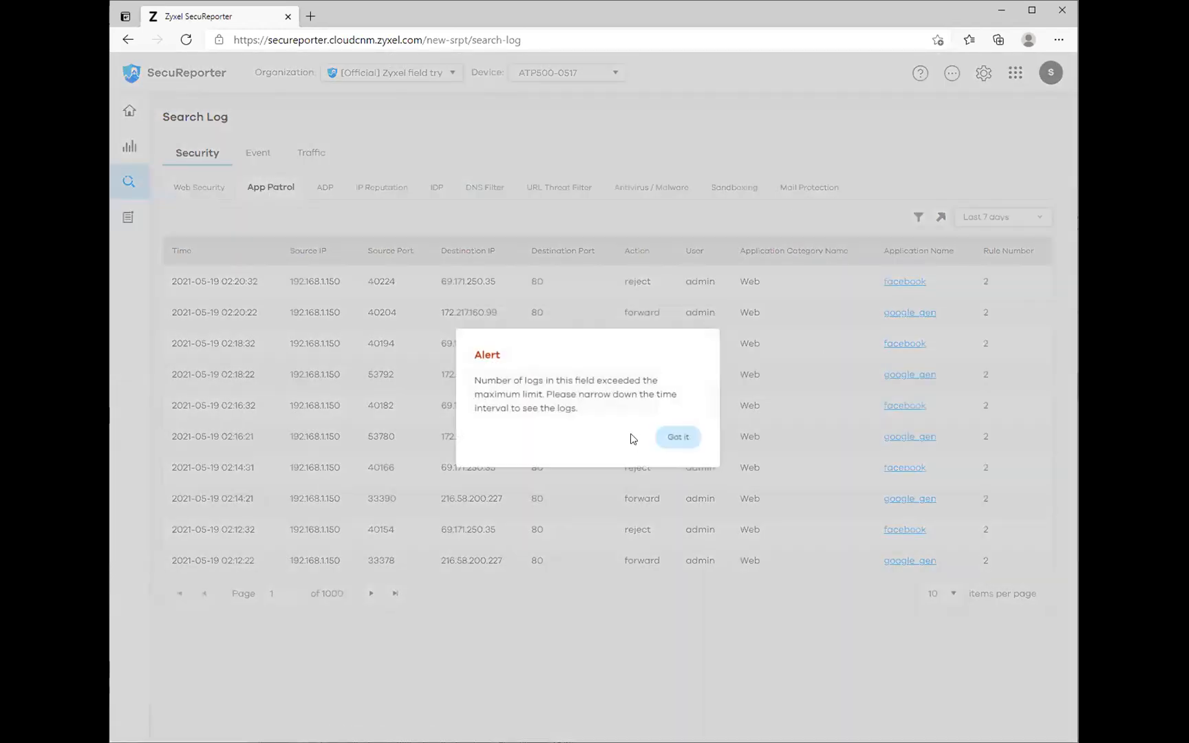
click(685, 439)
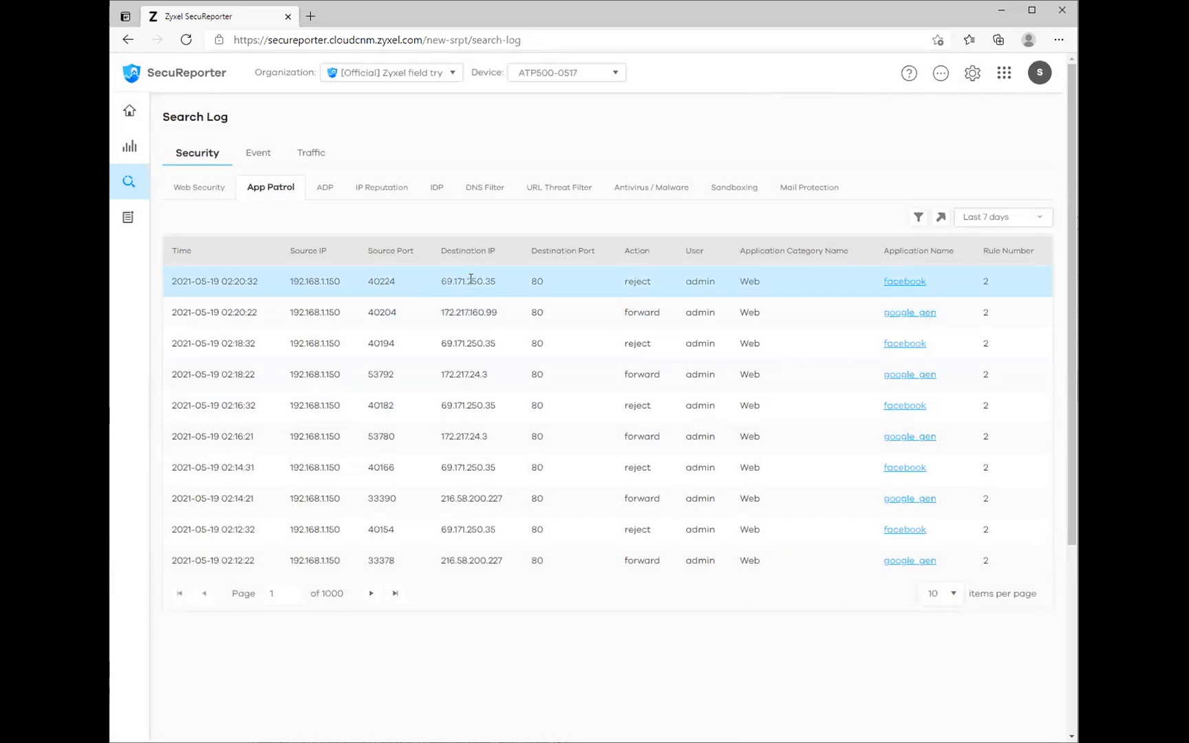
scroll(468, 289, down, 3)
scroll(325, 358, up, 3)
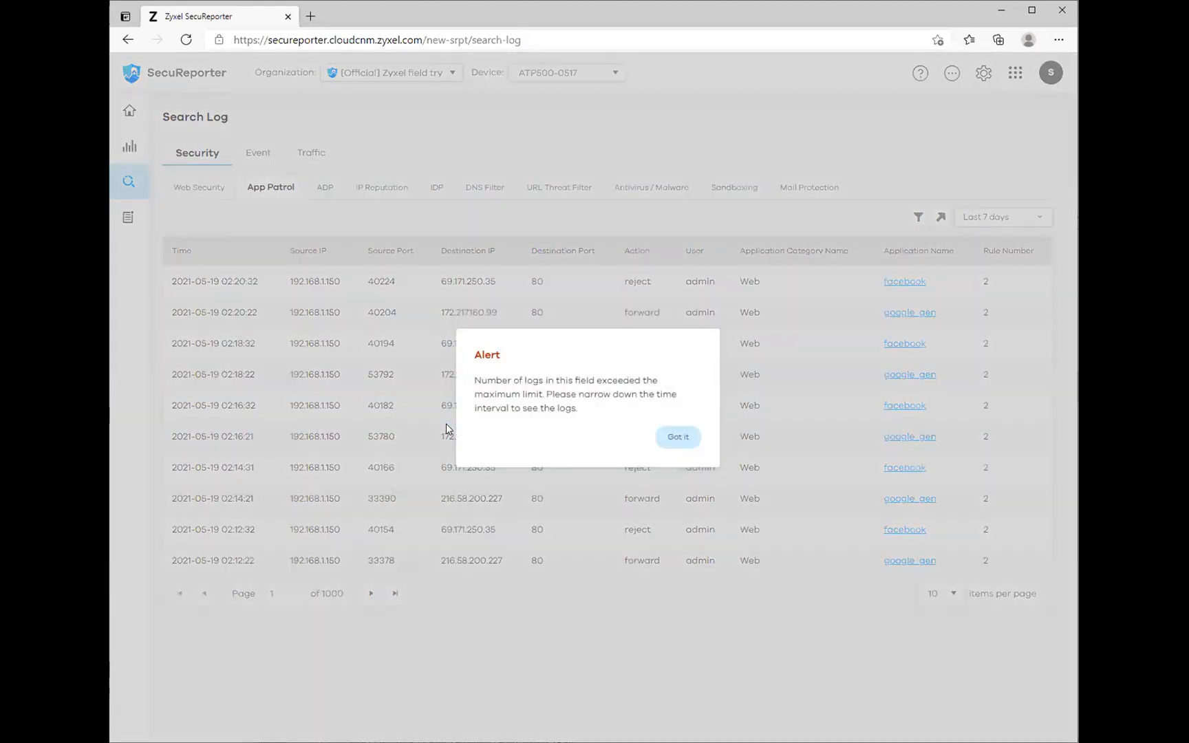
click(678, 436)
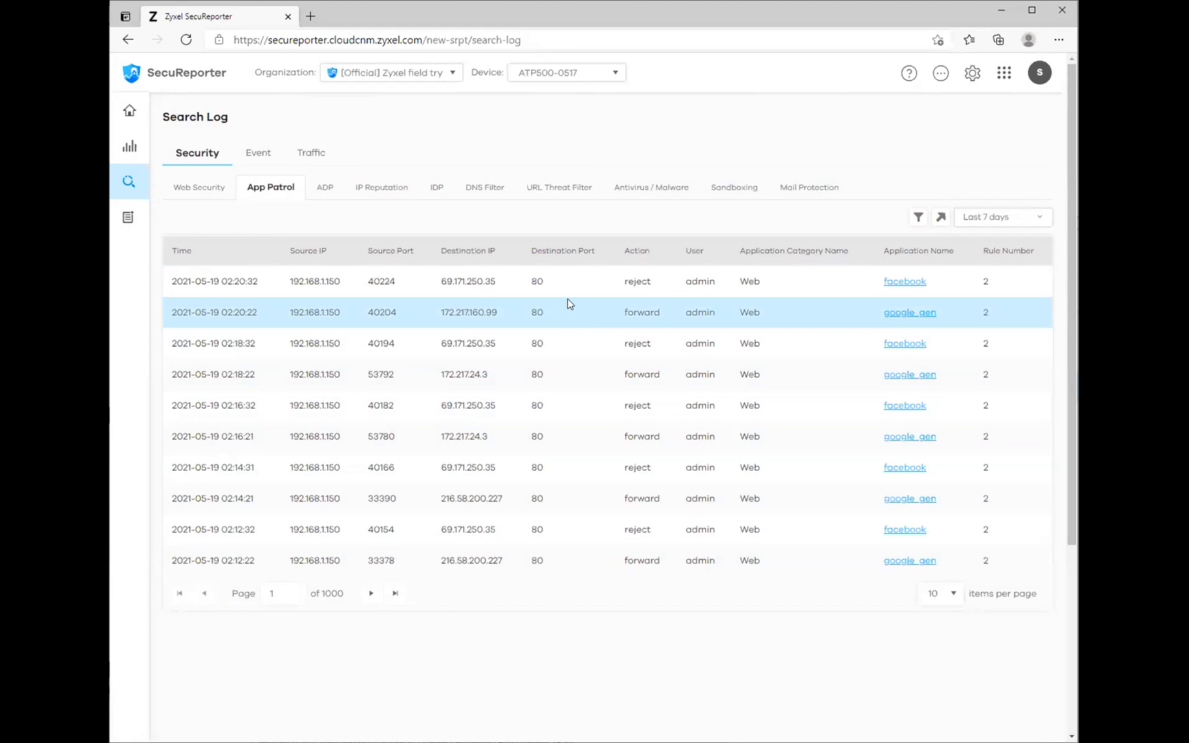
- Set the App Patrol log's time range to Last 30 days and dismiss the alert
click(1036, 225)
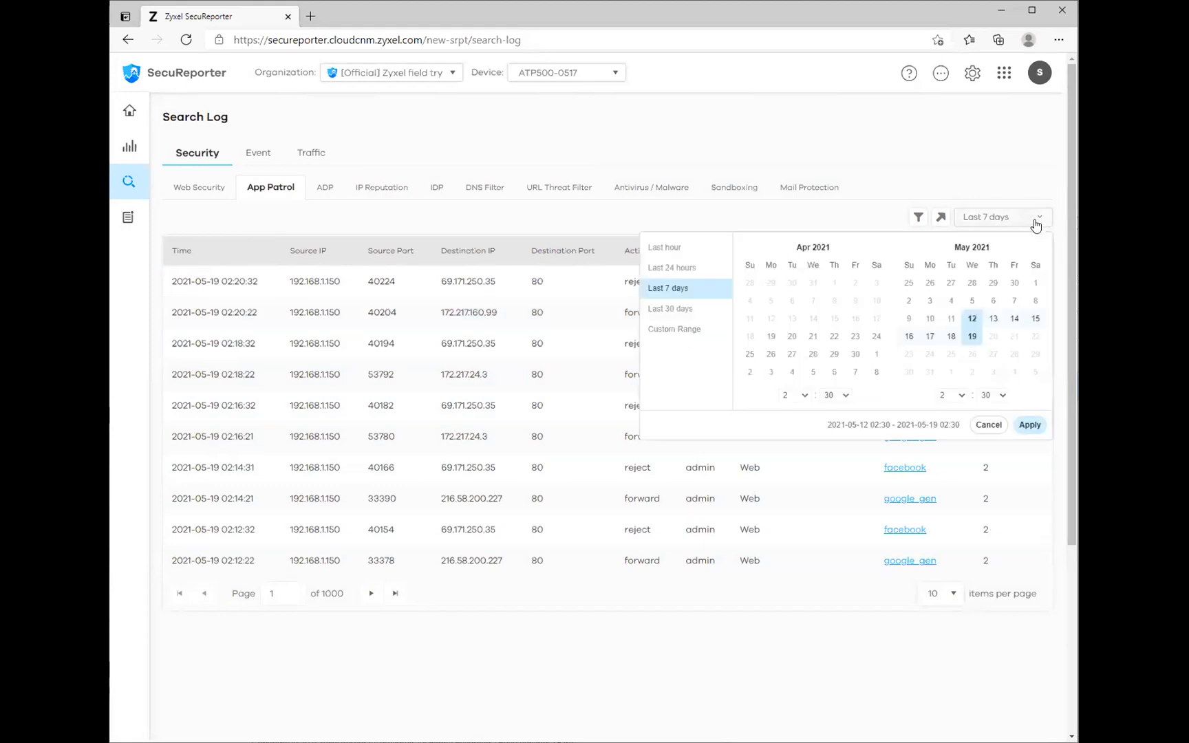
click(671, 308)
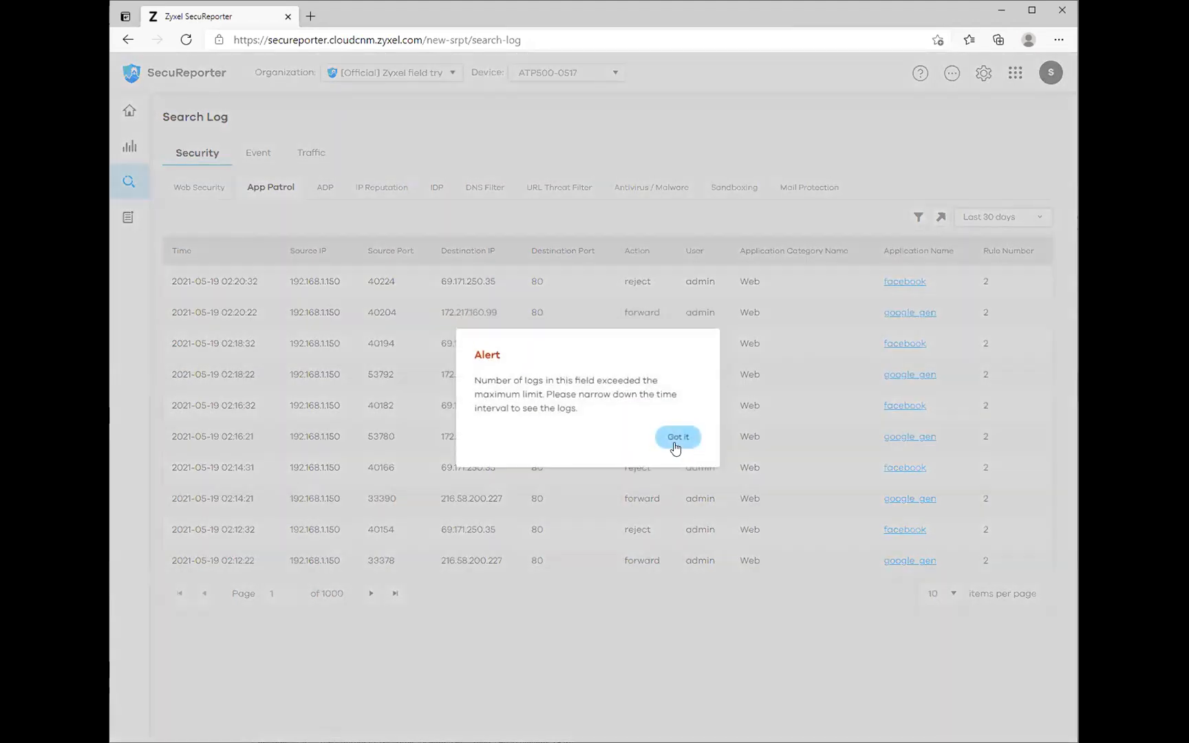
click(680, 439)
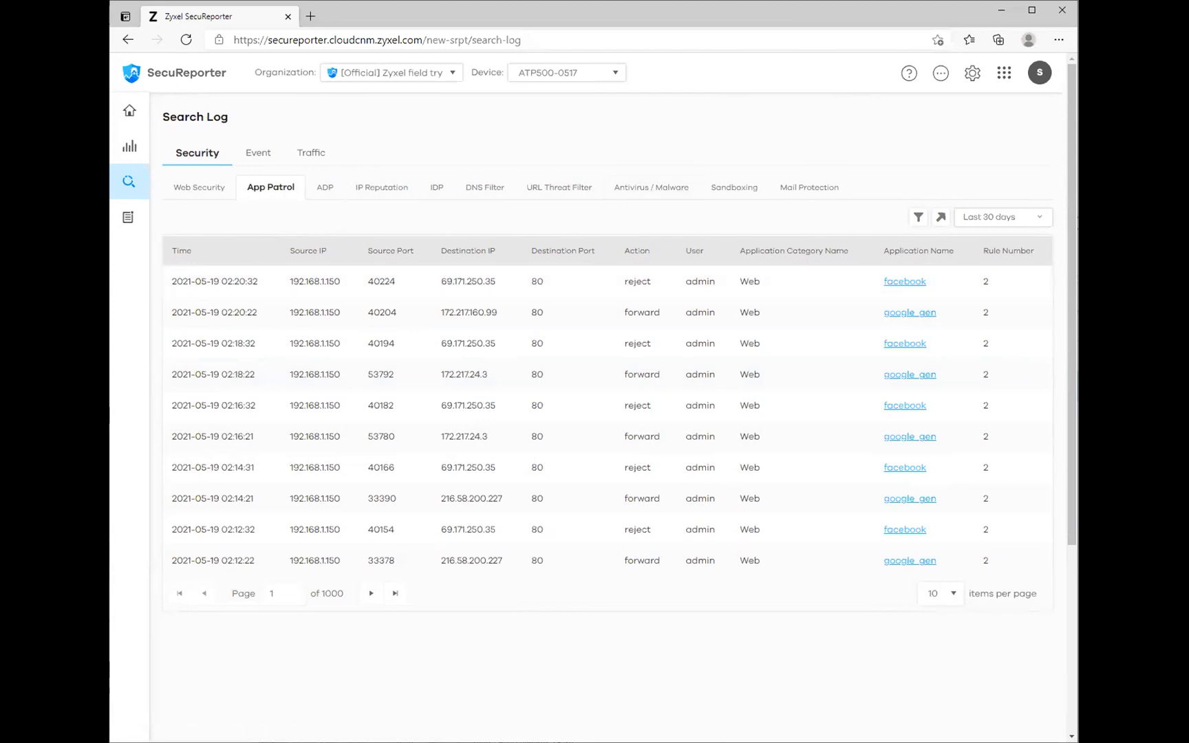
- Open the alert history and review the alert severity trend and the Severity Event Detail list
mouse_move(126, 155)
mouse_move(129, 181)
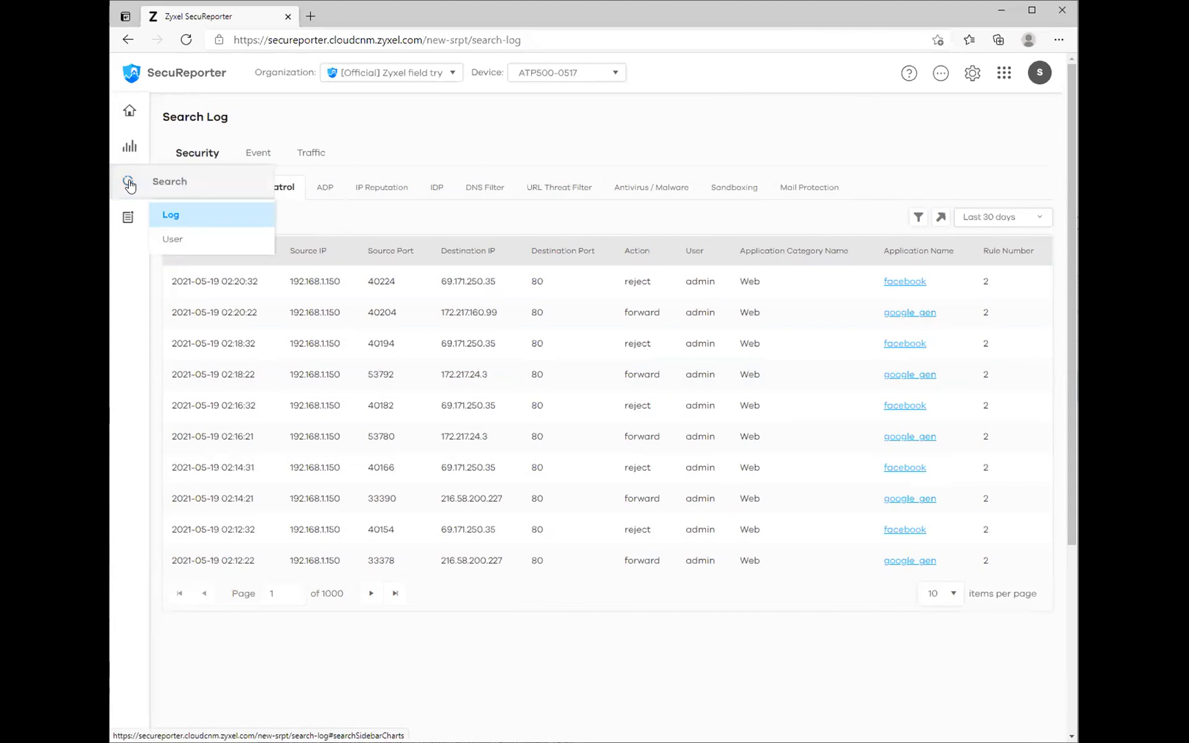
mouse_move(127, 222)
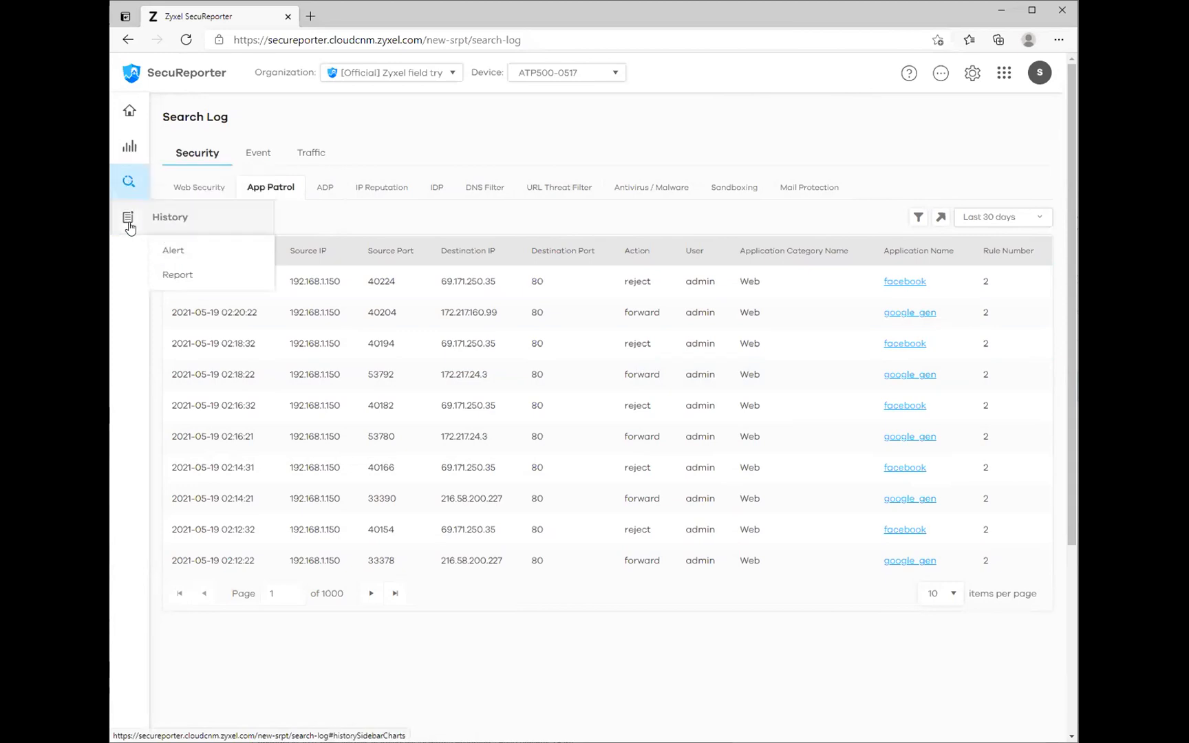
click(180, 256)
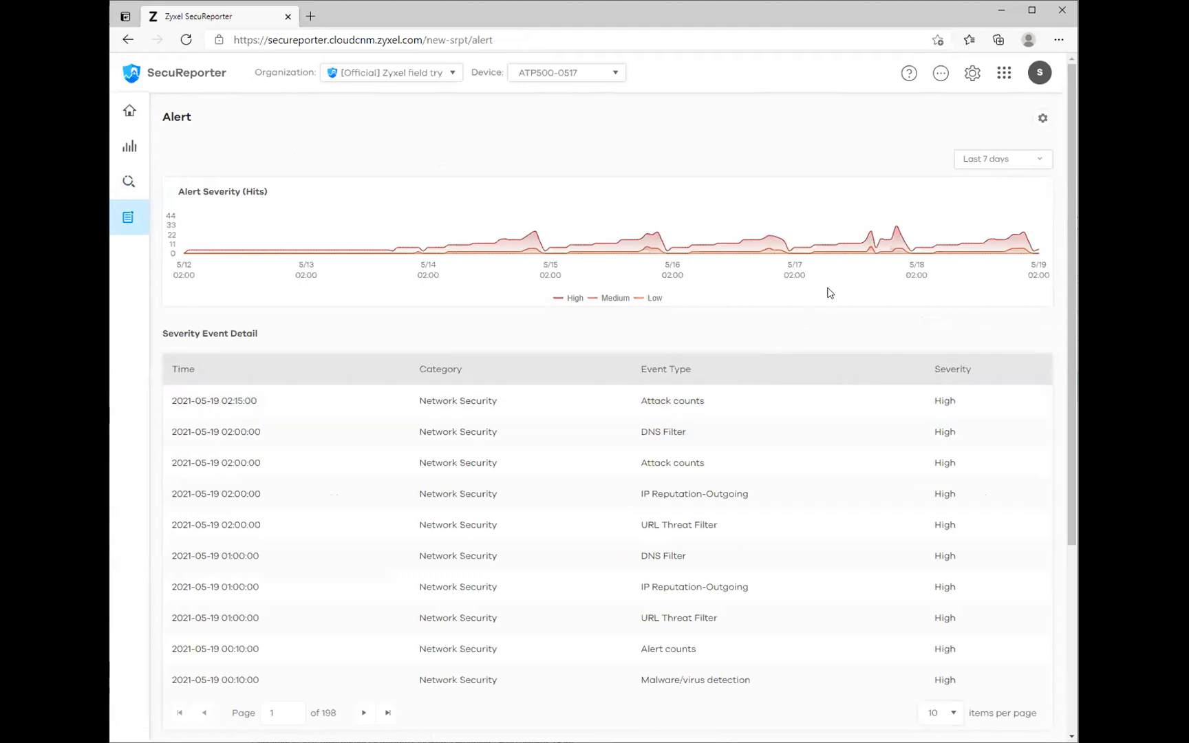
scroll(579, 411, down, 1)
scroll(544, 289, down, 3)
scroll(482, 303, up, 1)
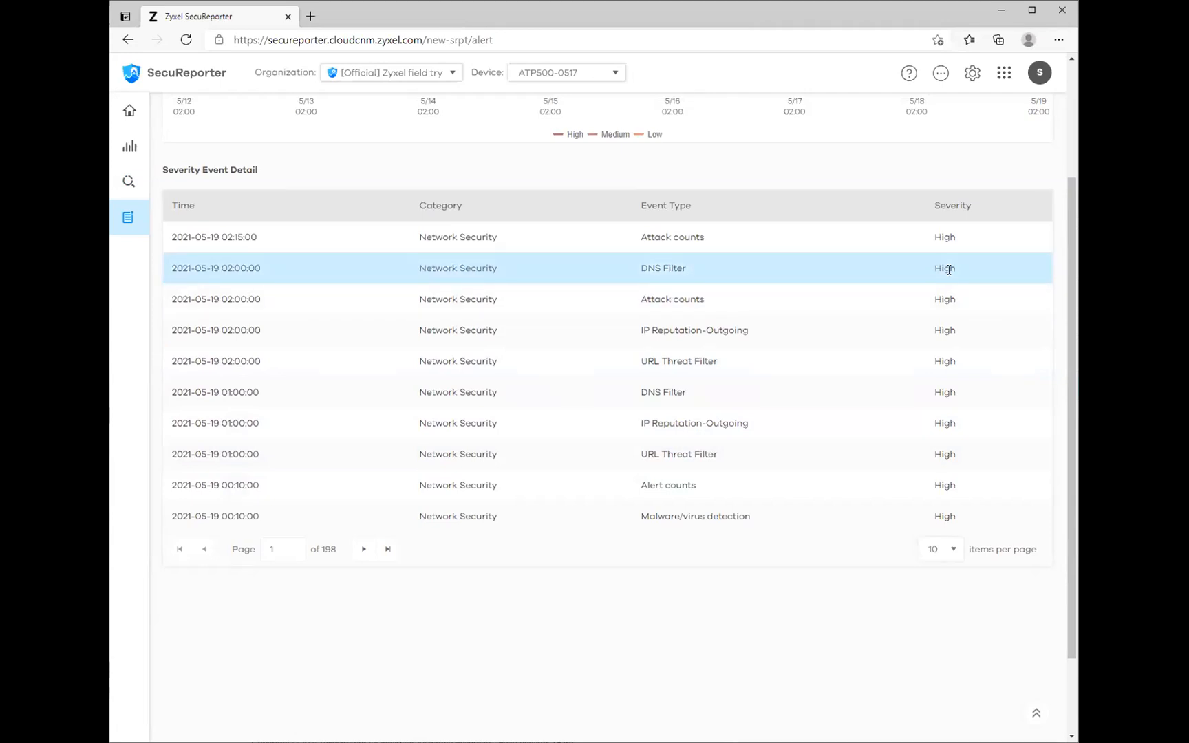
scroll(892, 290, up, 3)
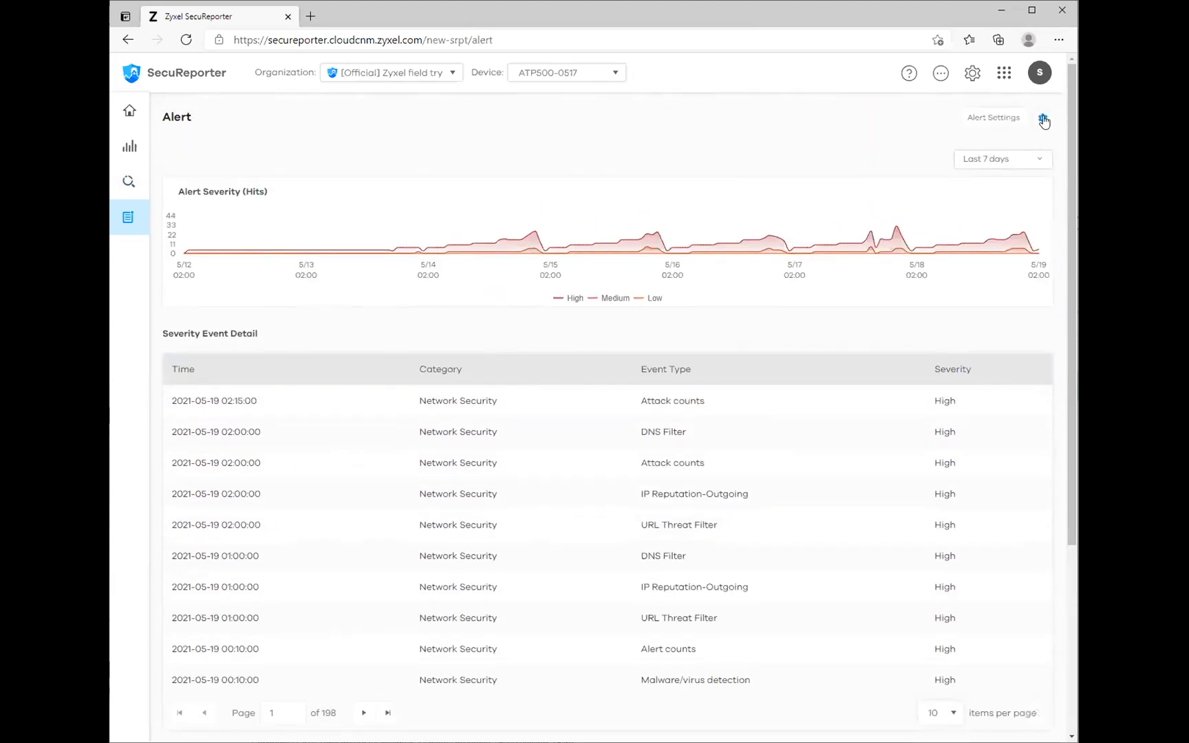
- Open the alert settings and review the Network Security, Device and Anomaly alert definitions
click(1044, 122)
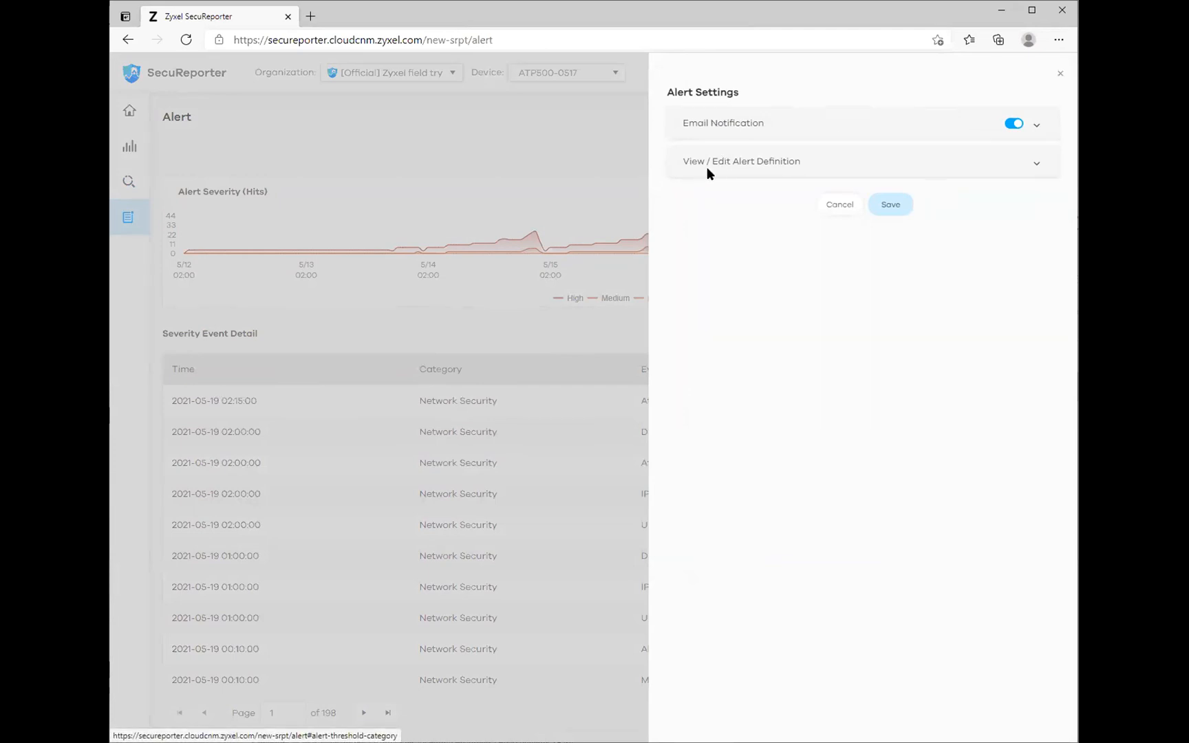
click(1033, 165)
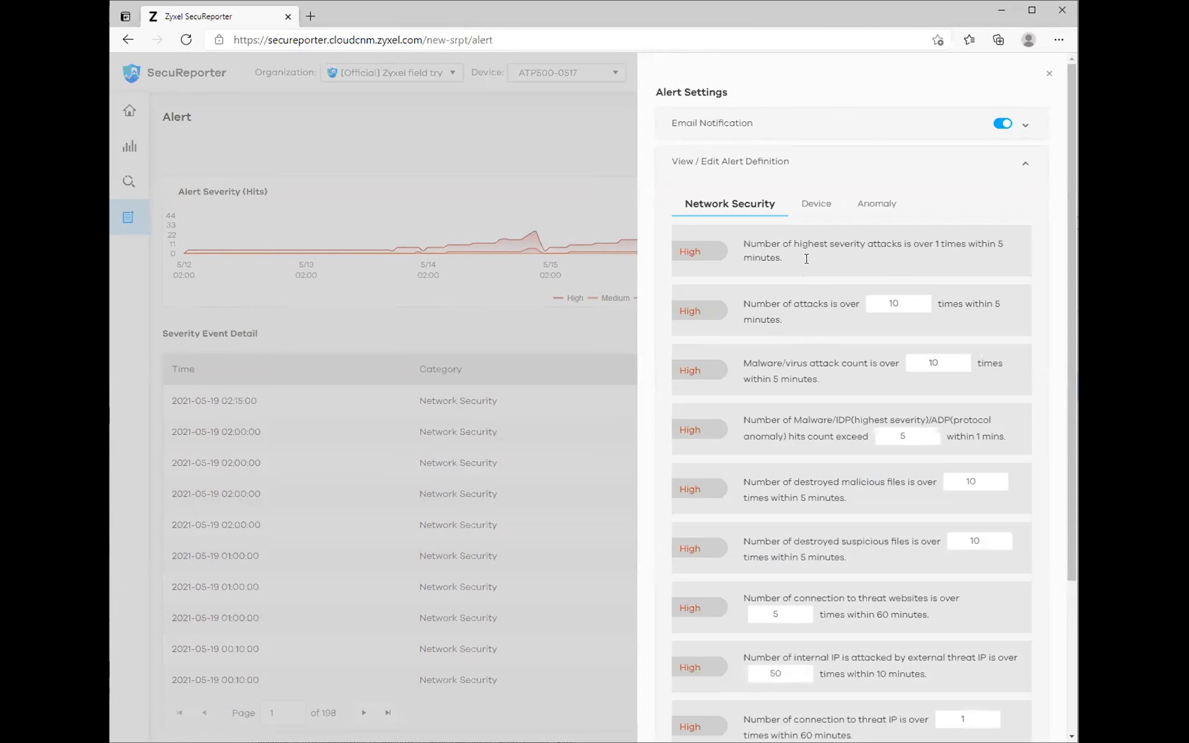
click(822, 206)
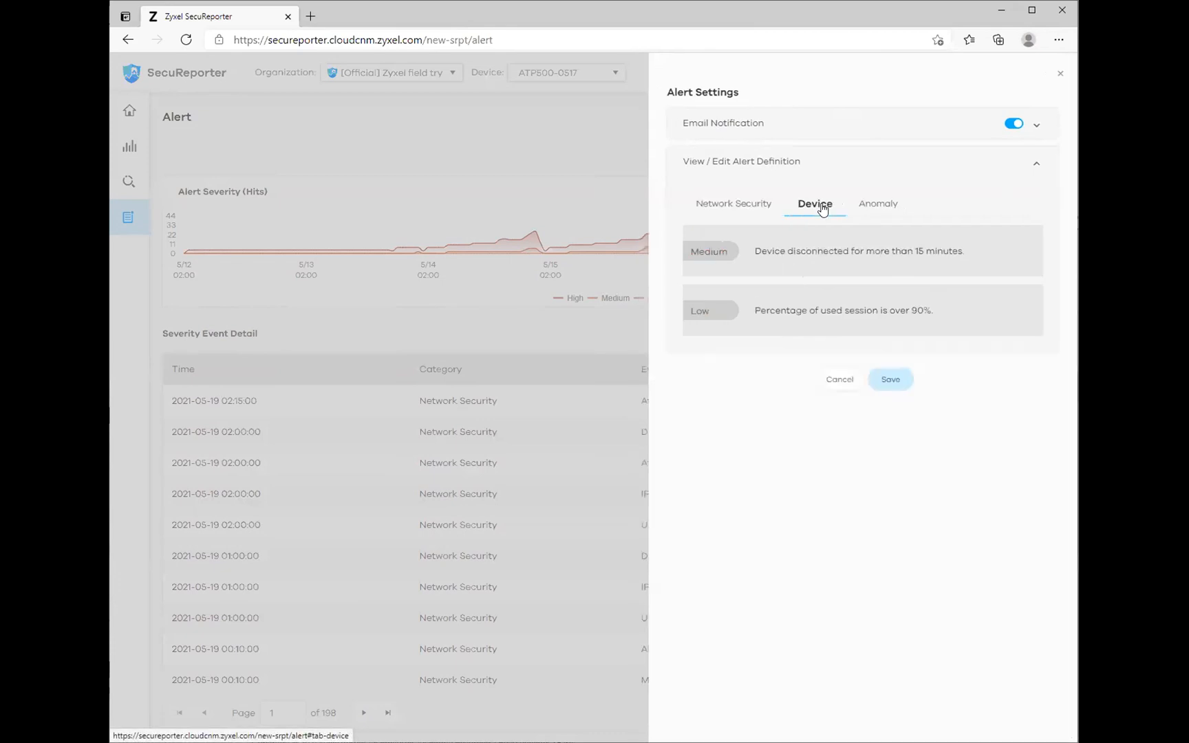
click(881, 206)
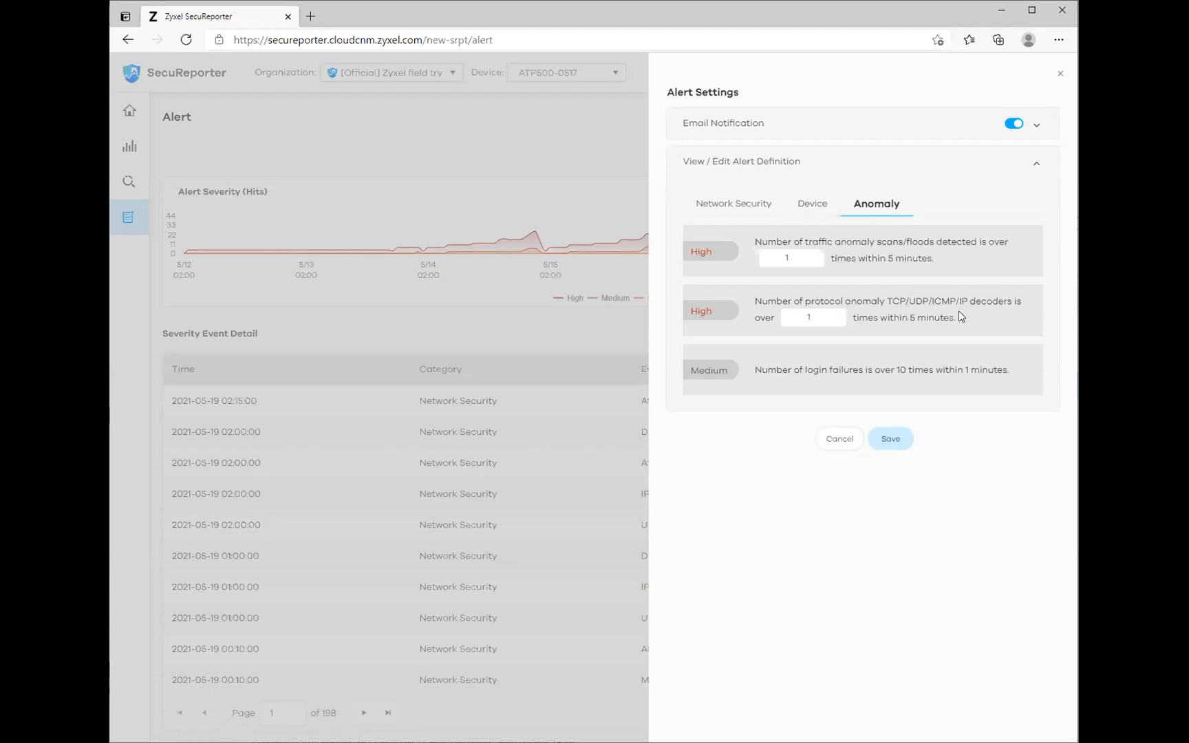
click(835, 311)
- Examine all the Network Security alert definitions and their editable thresholds, and close the alert settings without saving
click(740, 207)
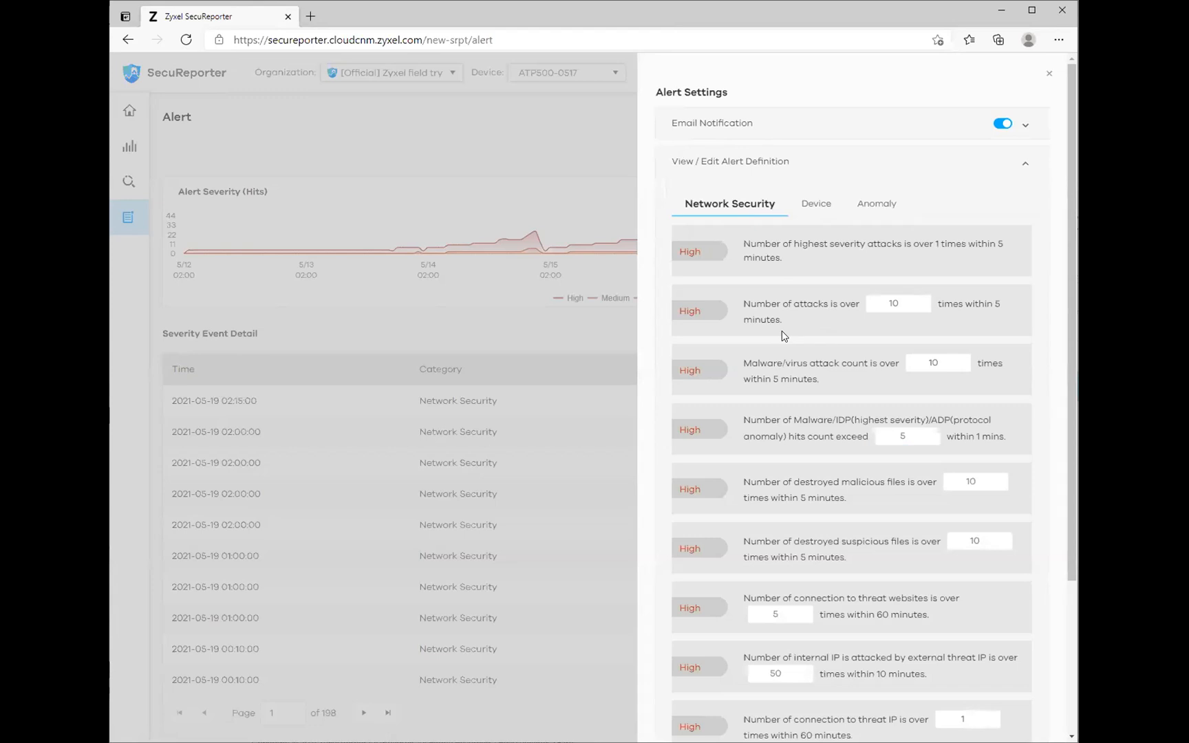
double_click(885, 304)
scroll(777, 325, down, 3)
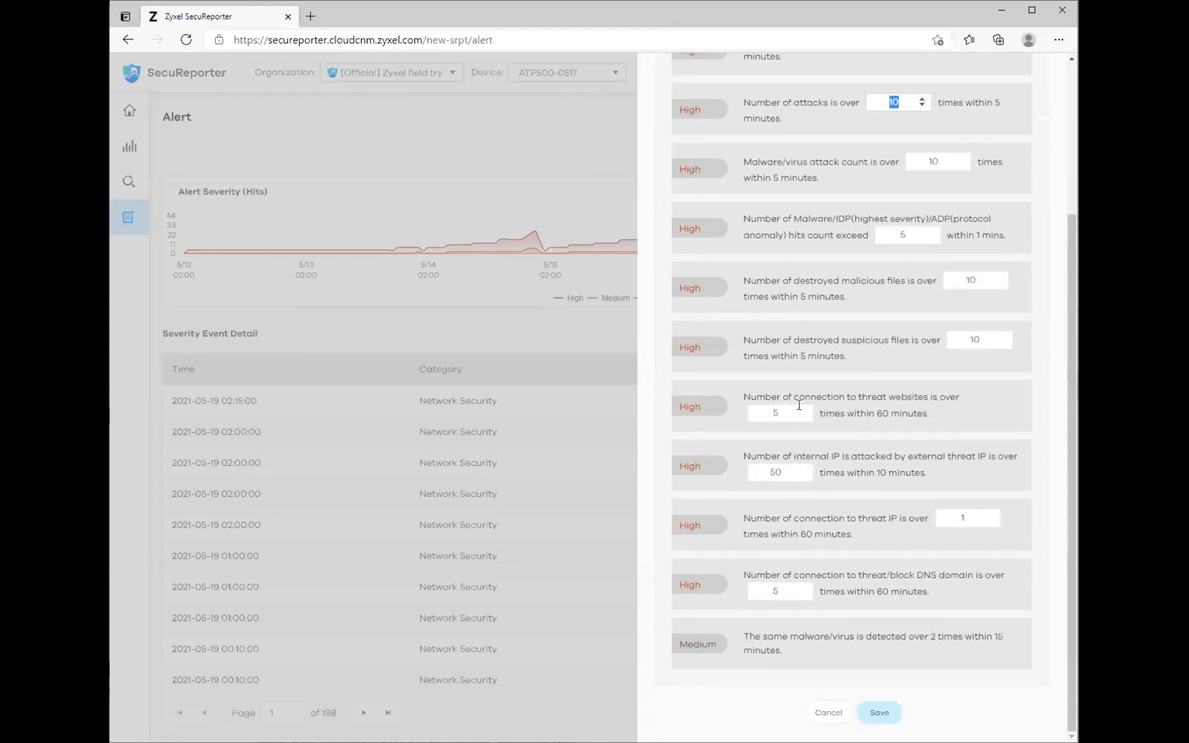
scroll(799, 523, up, 3)
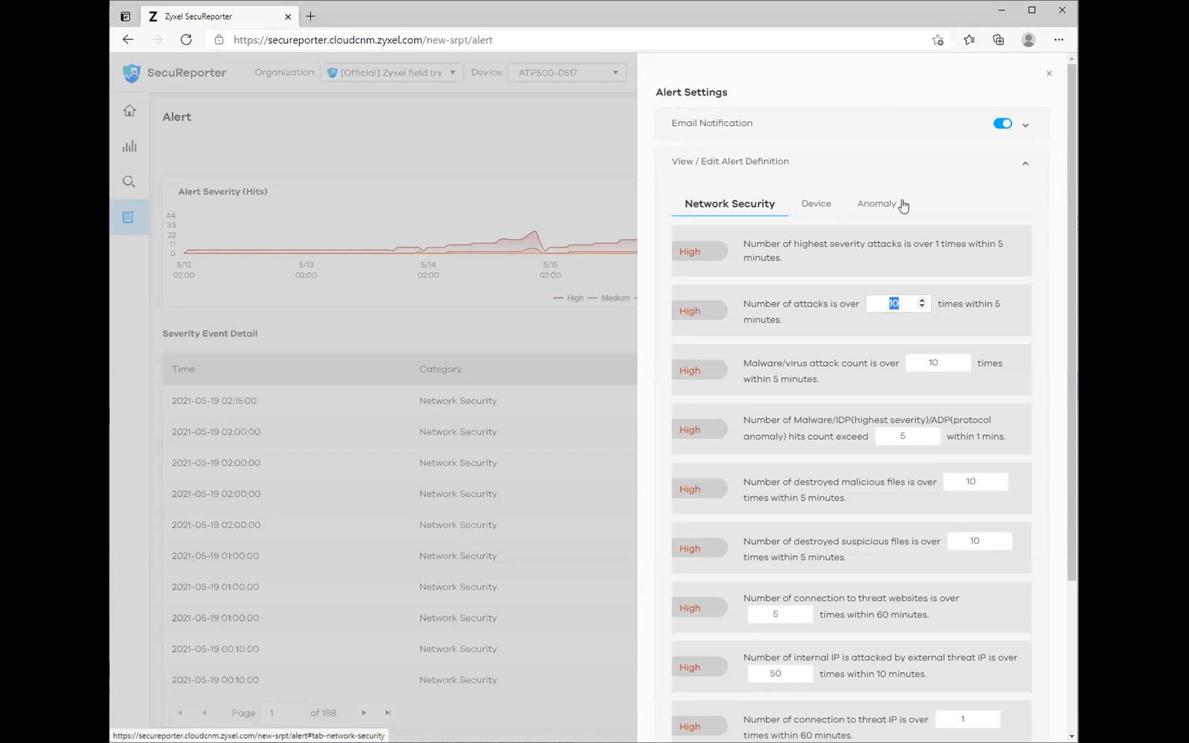
scroll(841, 405, down, 3)
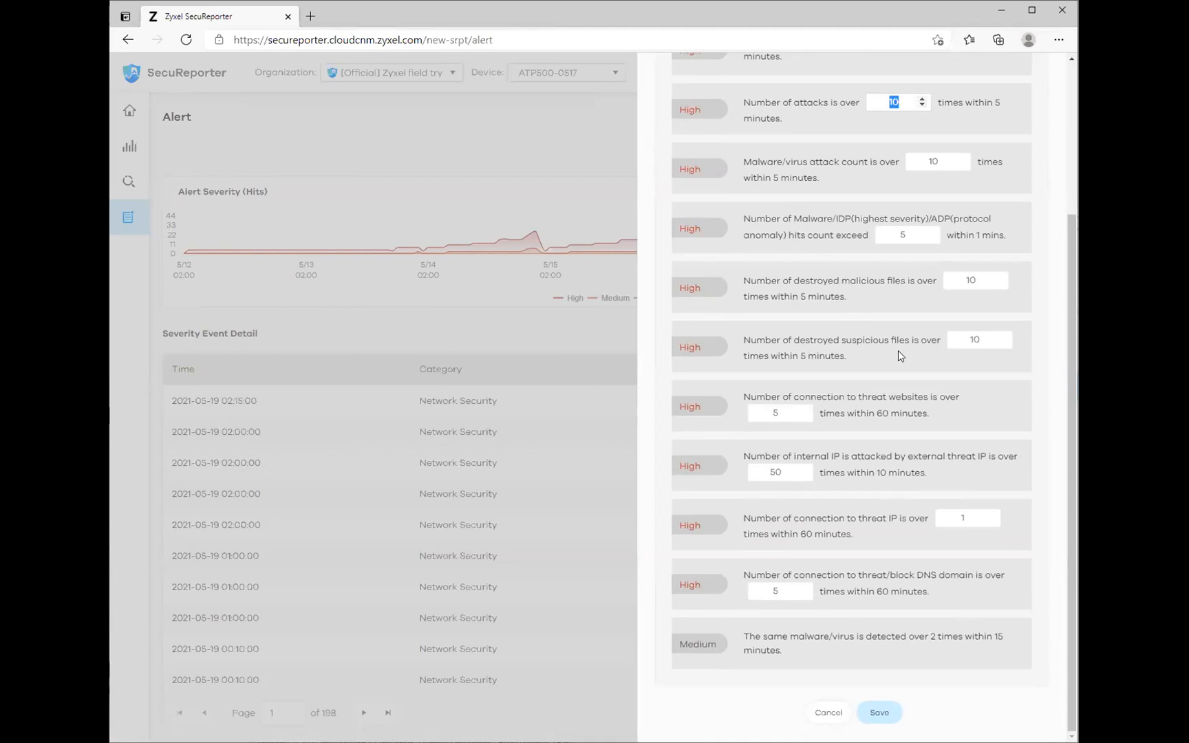
click(830, 713)
mouse_move(271, 234)
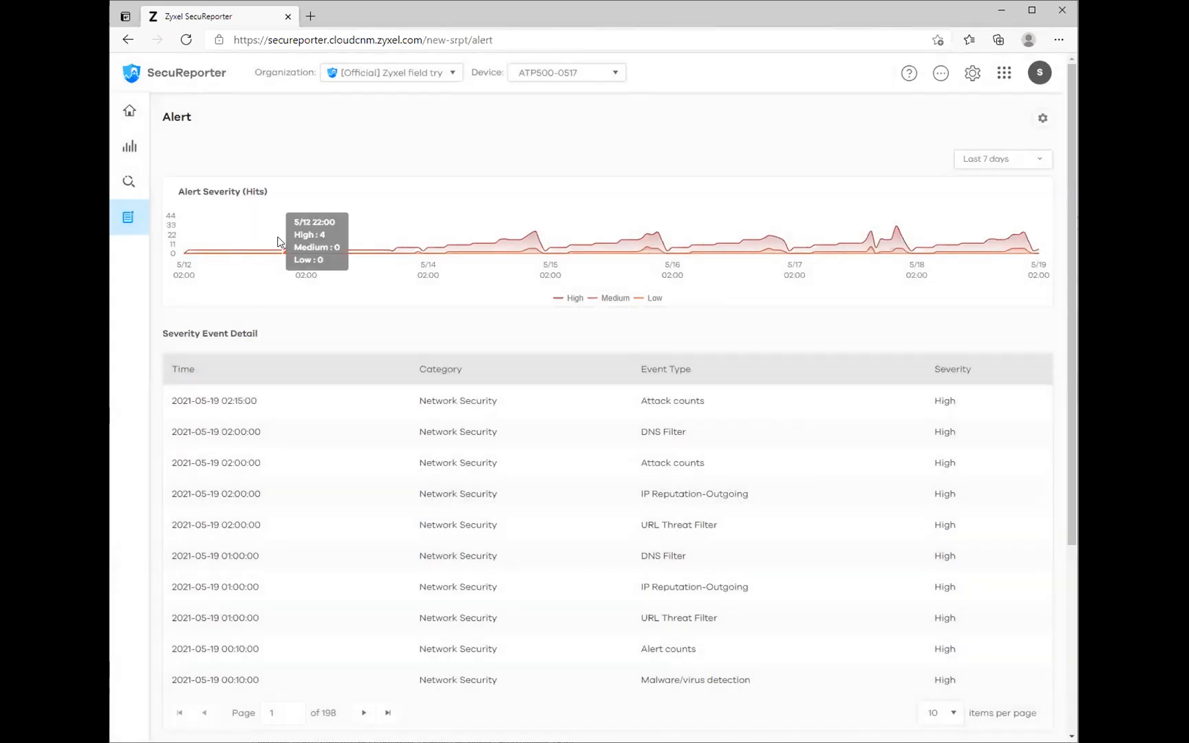
- Open the Members page, view the email address field of the Add Member form, and dismiss the form
click(937, 75)
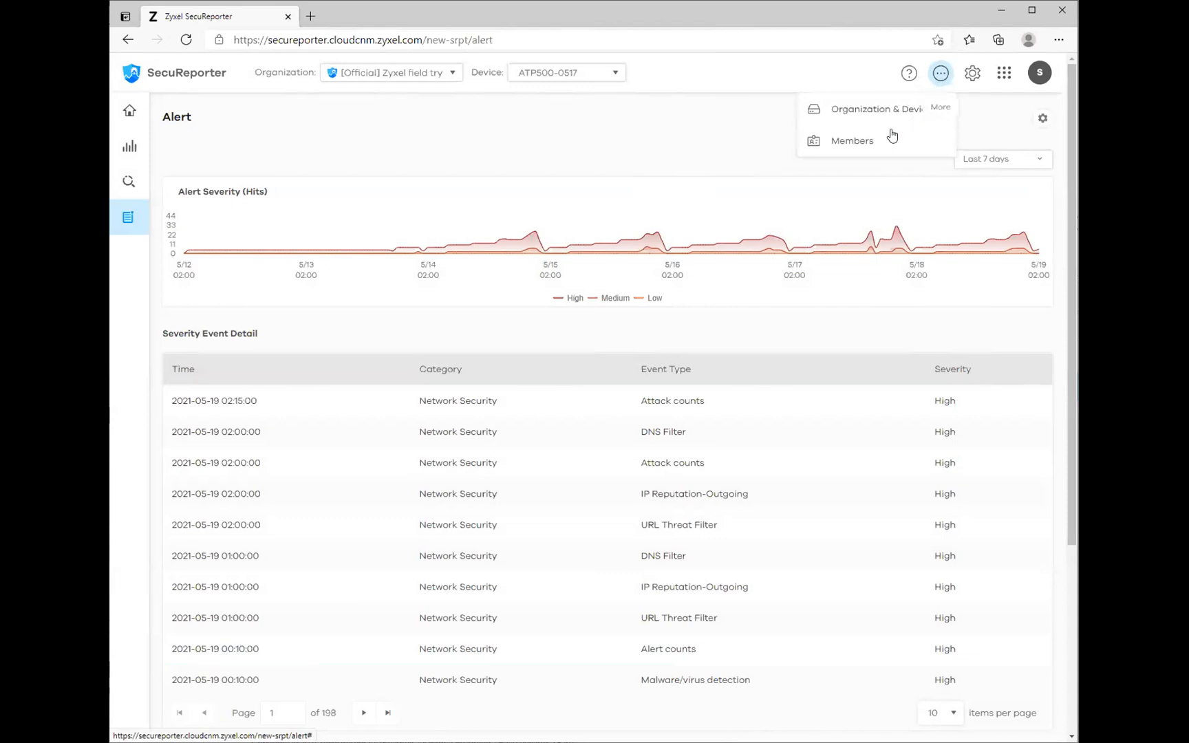
click(836, 141)
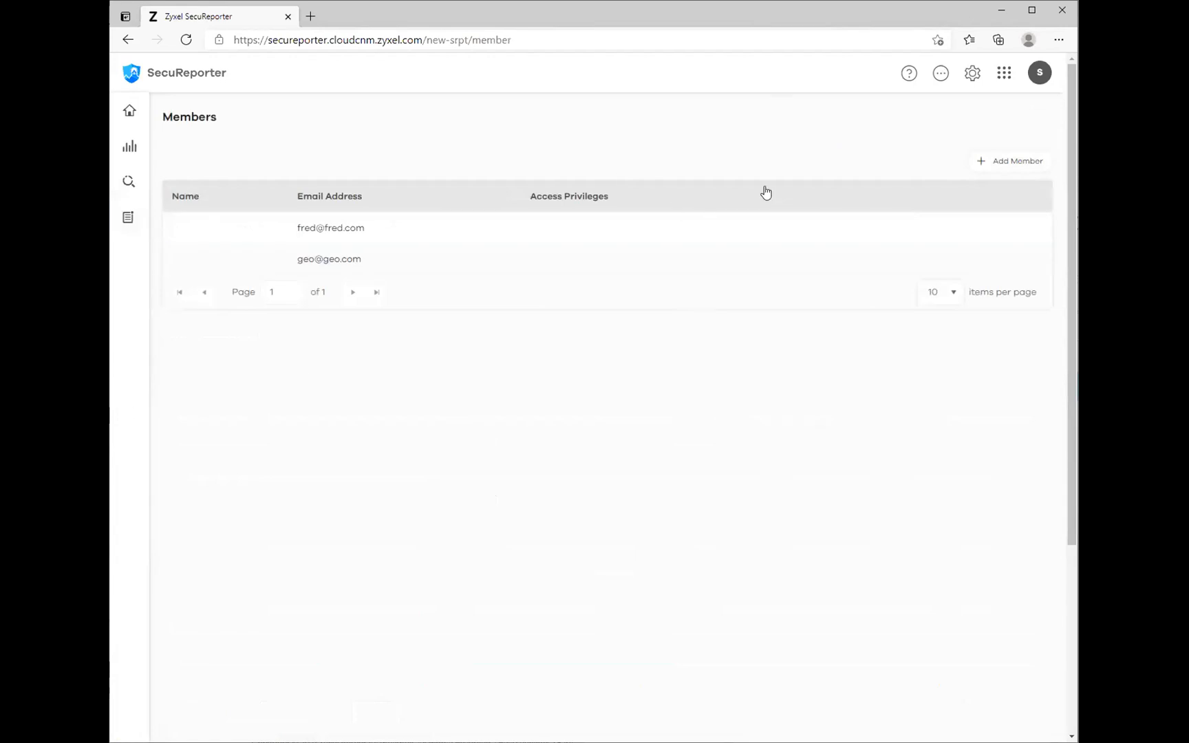
click(1002, 167)
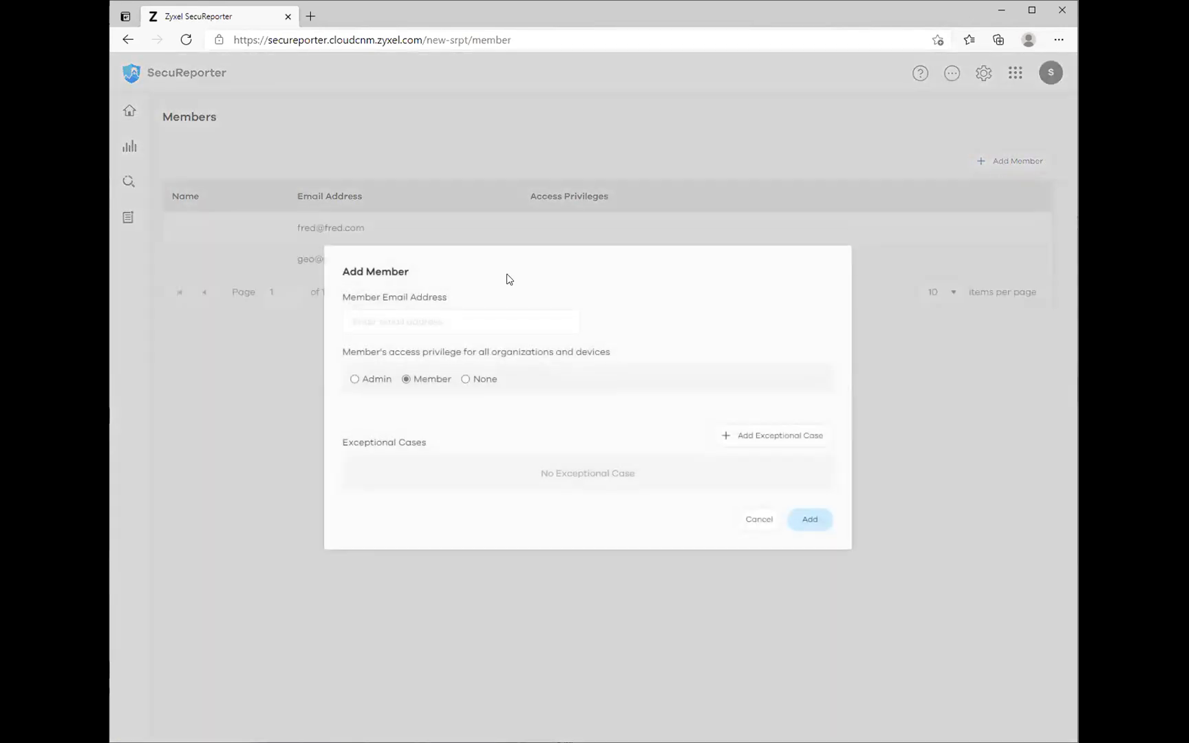
click(405, 323)
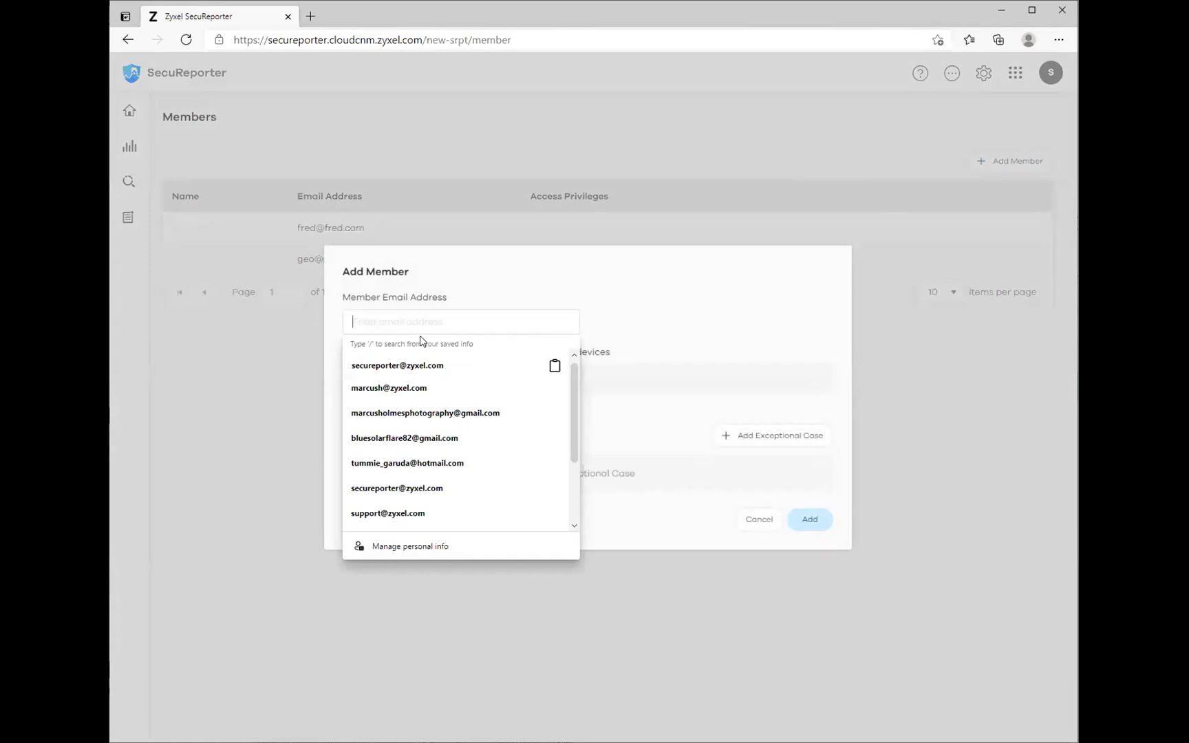
click(197, 385)
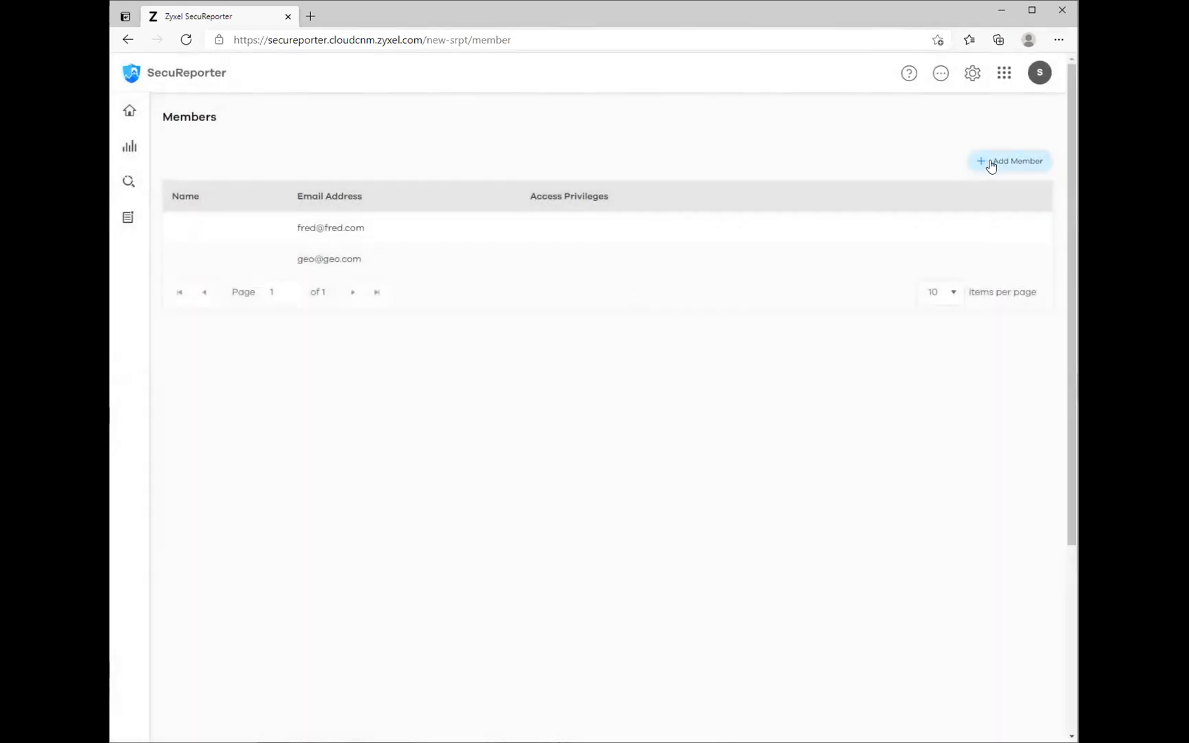
- Review the organization, device and access privilege options of an exceptional case for a new member, and discard the form
click(999, 162)
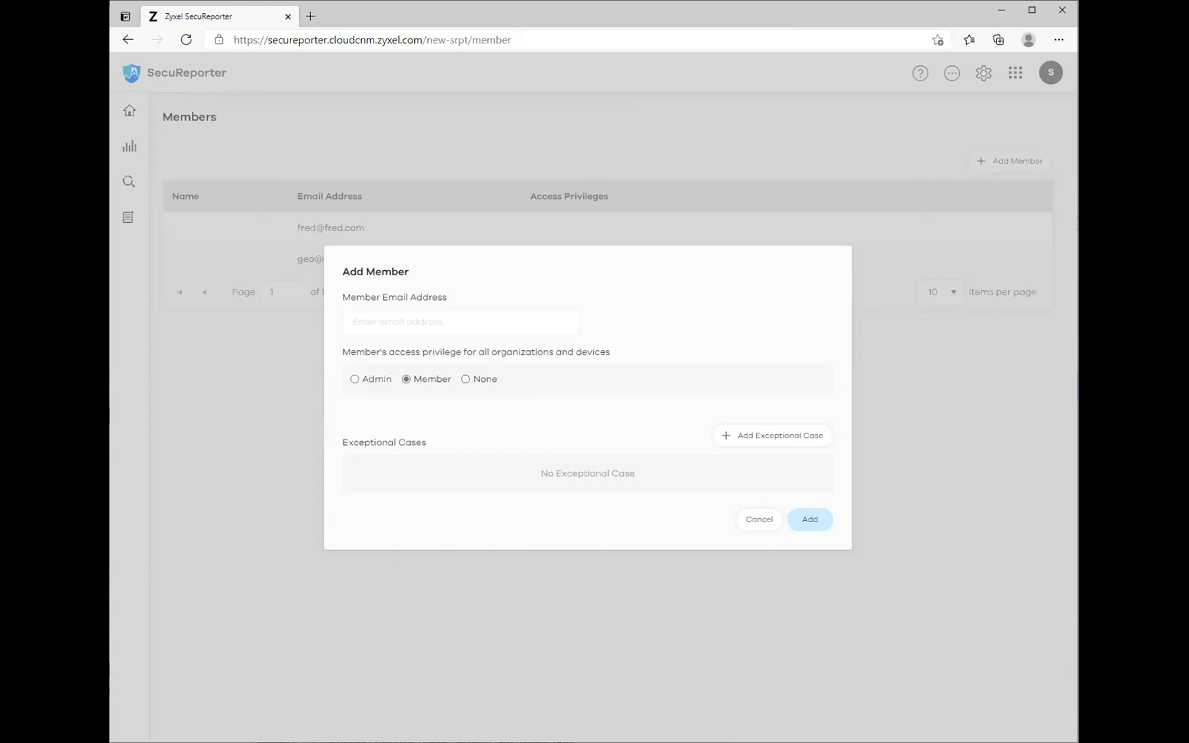
click(722, 436)
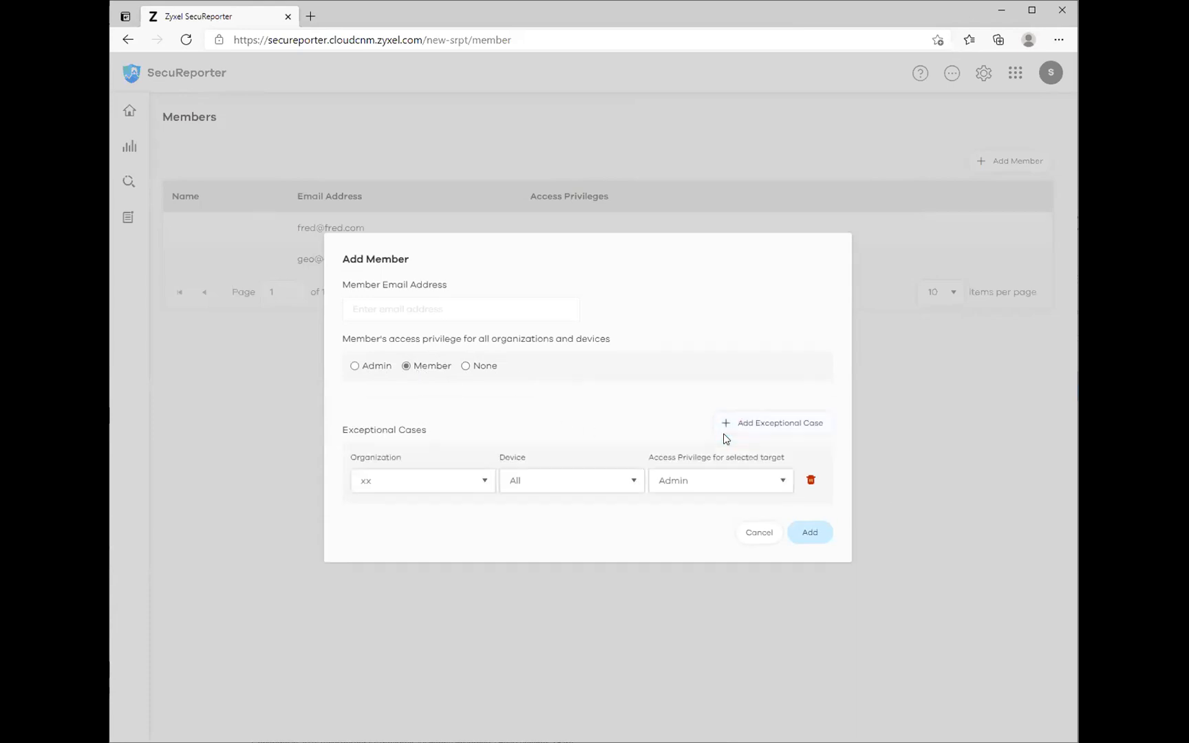
click(485, 484)
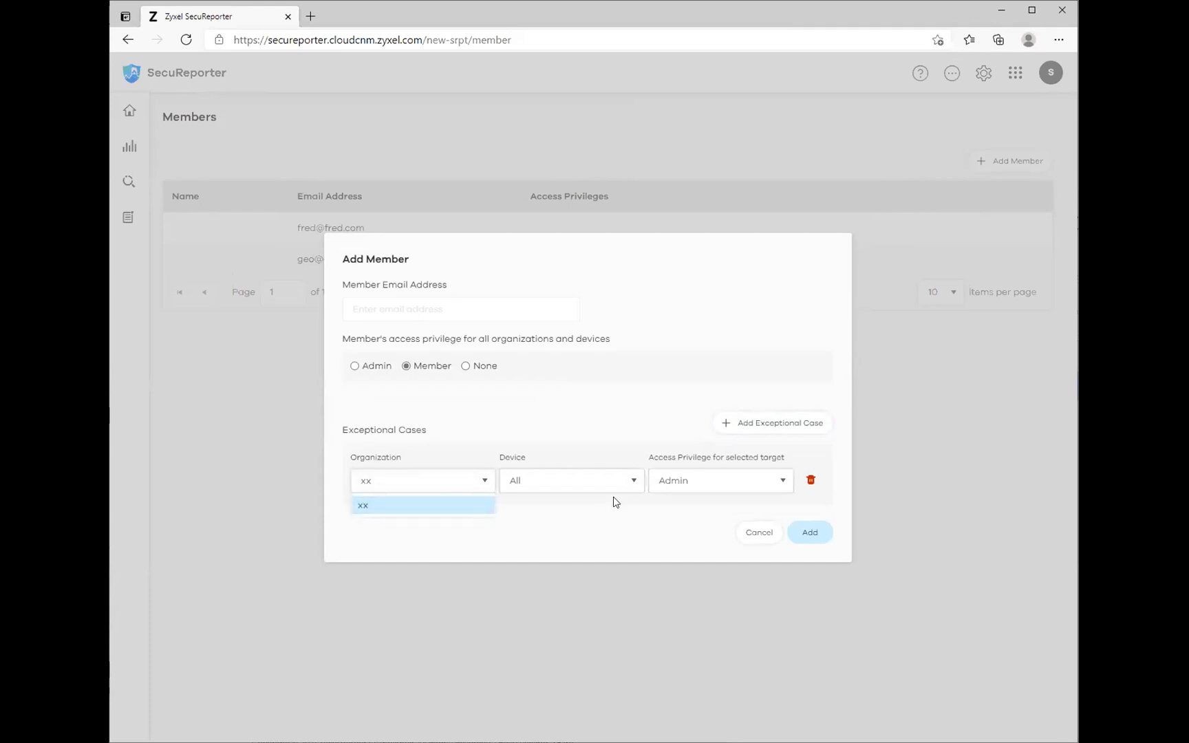
click(634, 482)
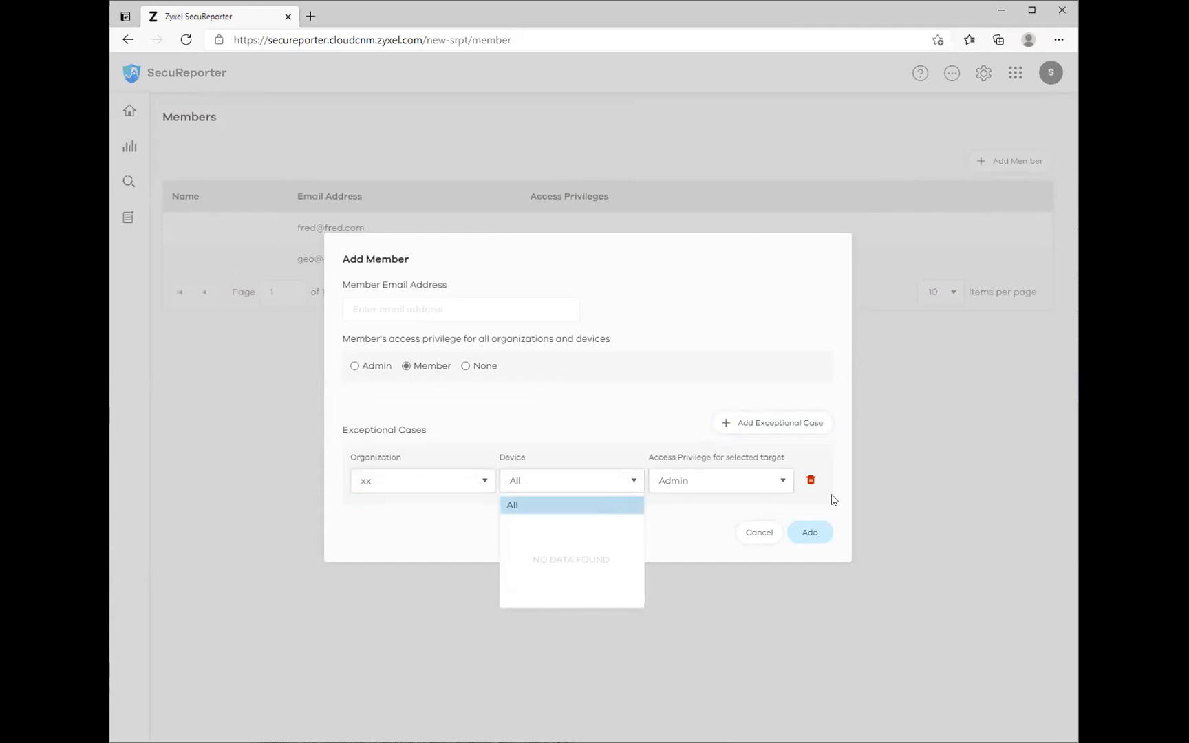
click(784, 484)
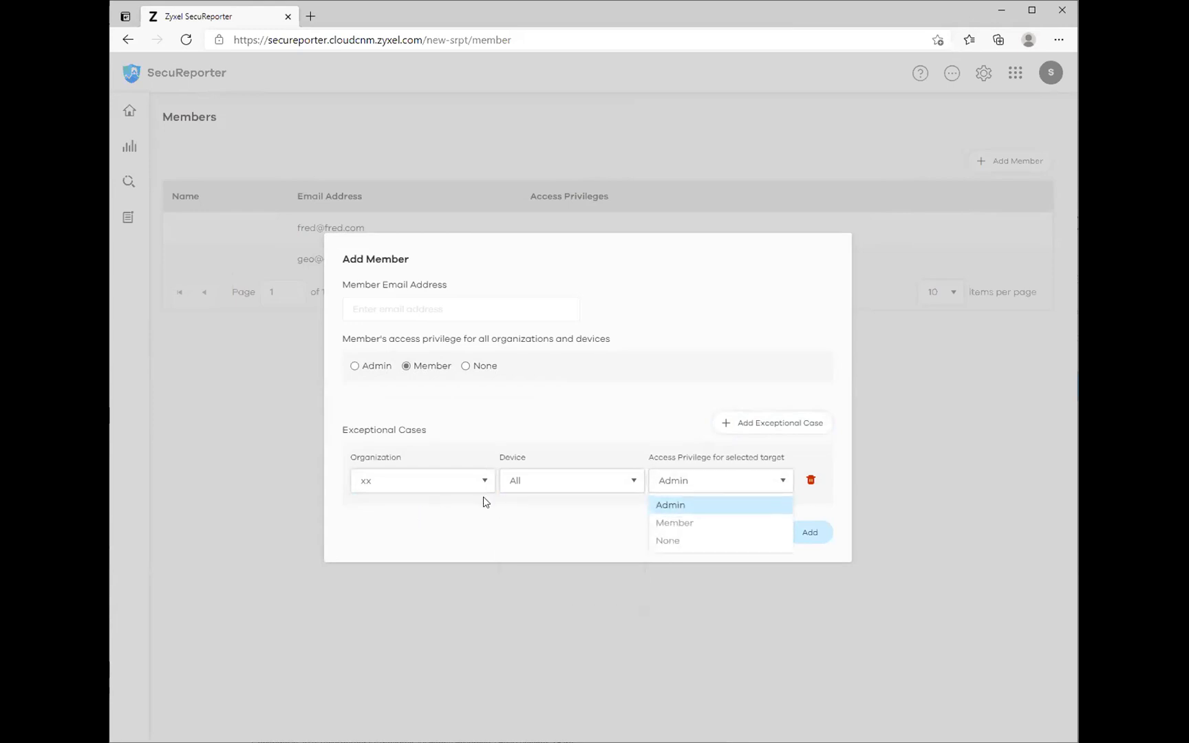
click(884, 199)
click(884, 199)
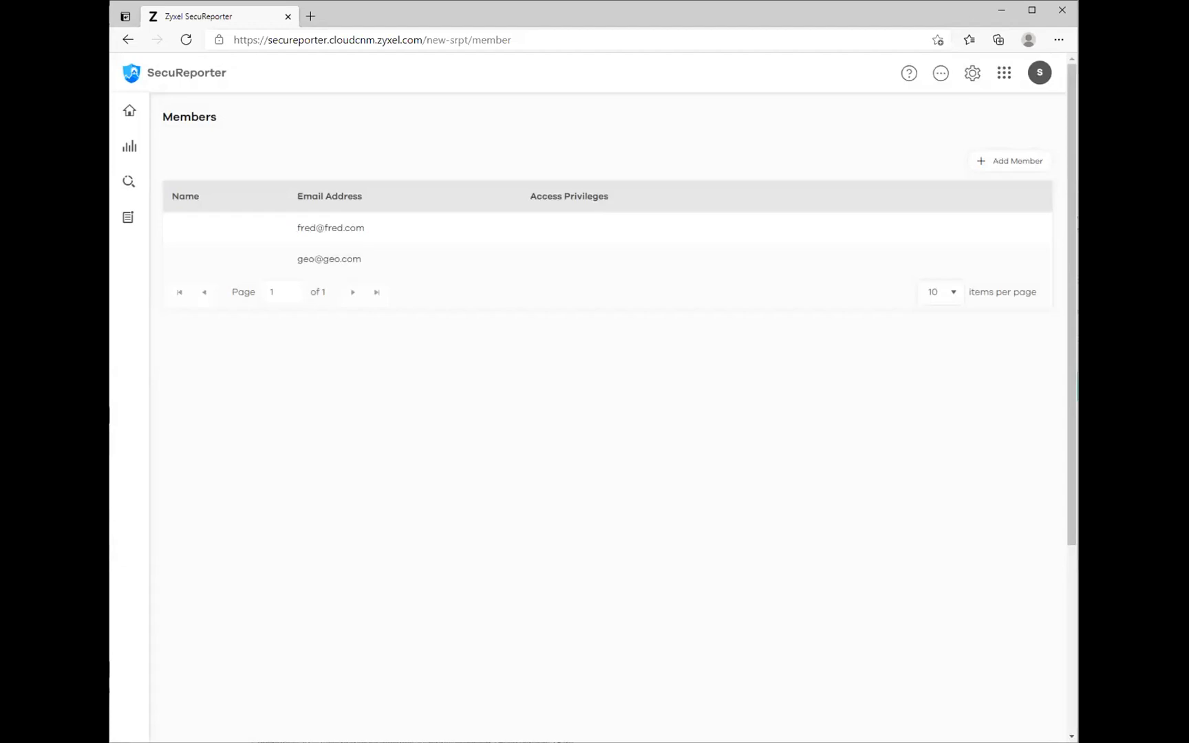
- Switch to the slideshow presentation at its Q&A slide
key(alt+Tab)
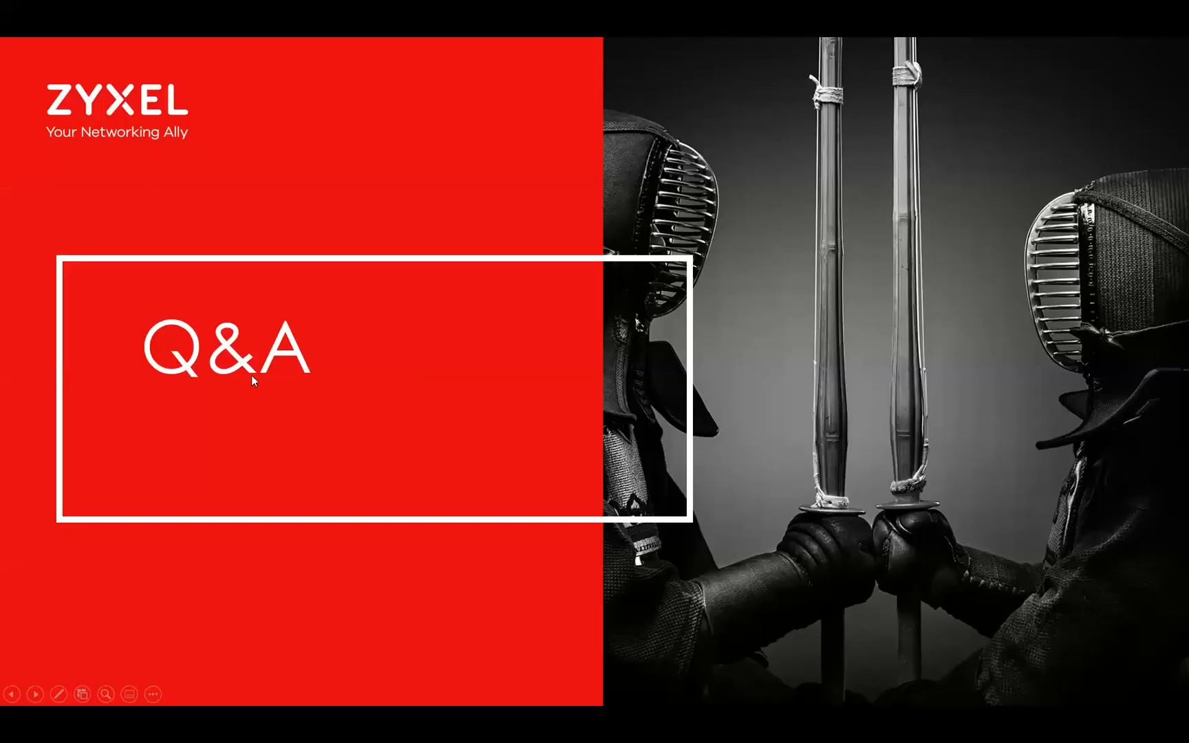